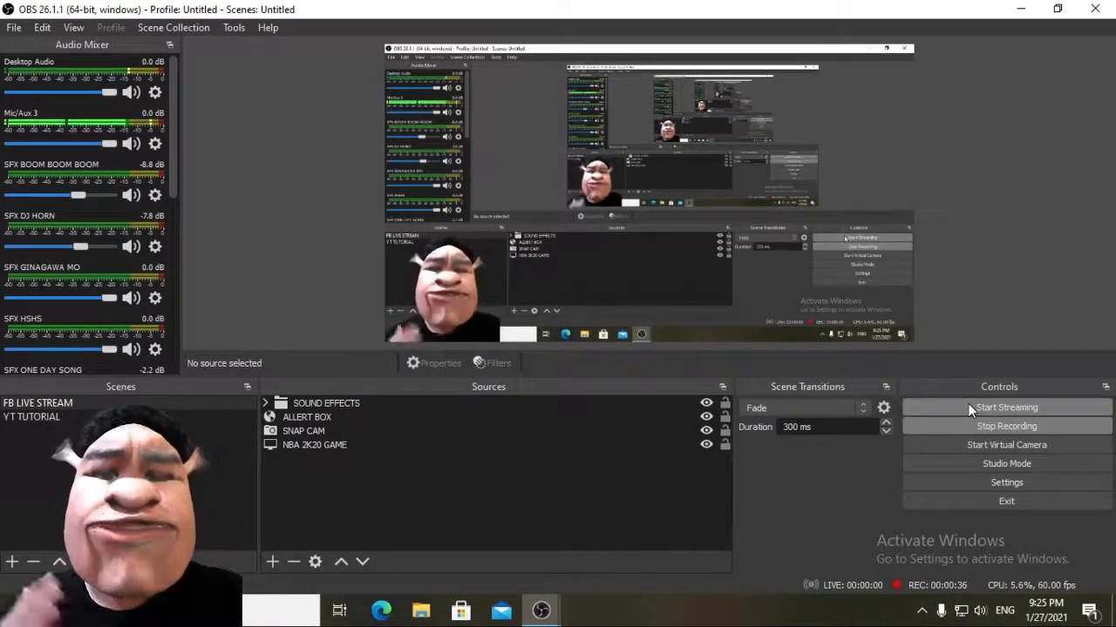
# Step: Close the GForm plug-in window, switch to Microsoft Edge and open mp3juices.cc
pyautogui.click(1022, 9)
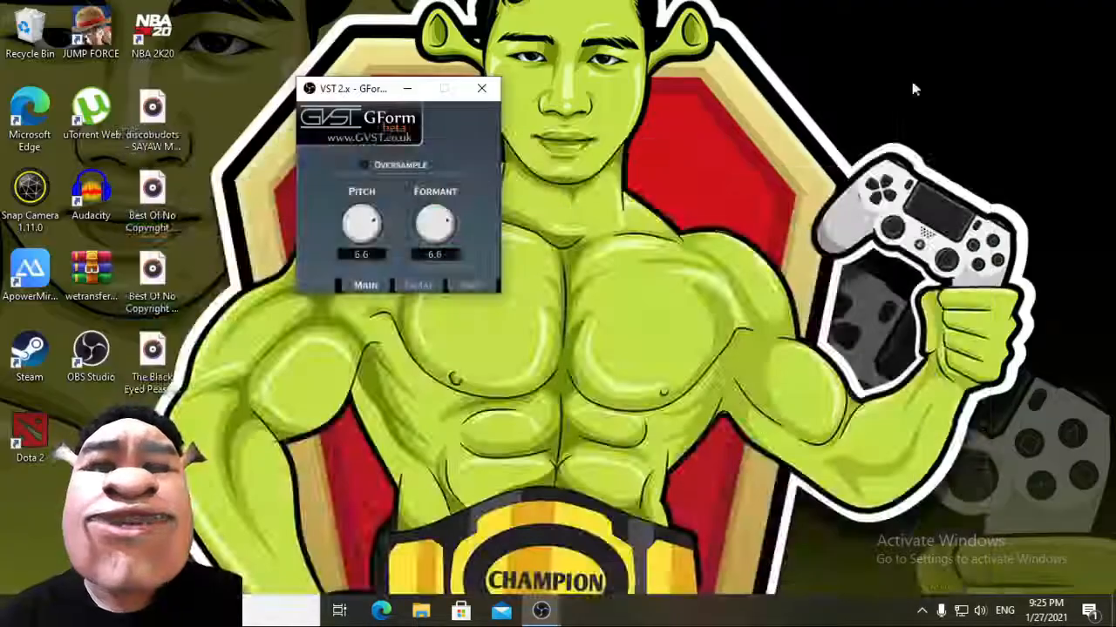
pyautogui.click(480, 87)
pyautogui.click(380, 608)
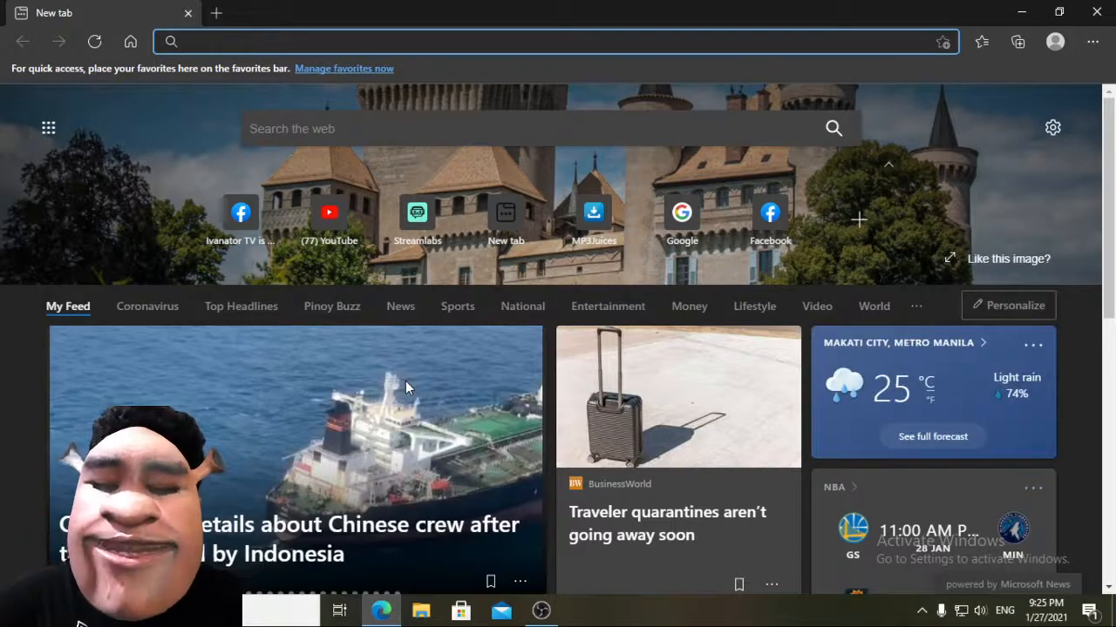
pyautogui.write('mp3juices.cc')
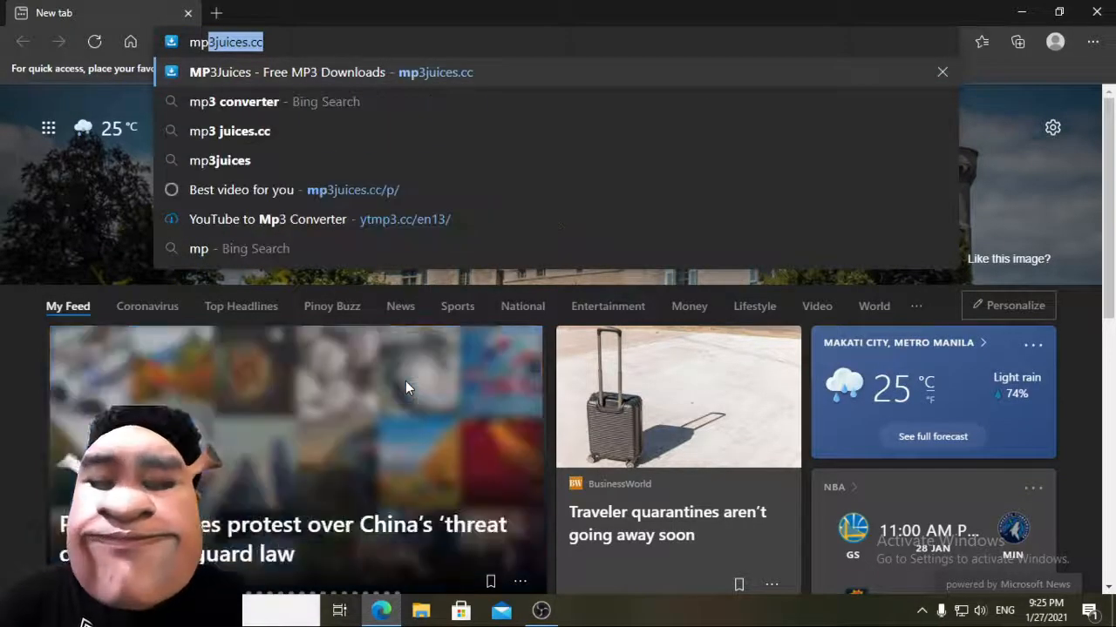
pyautogui.press('Return')
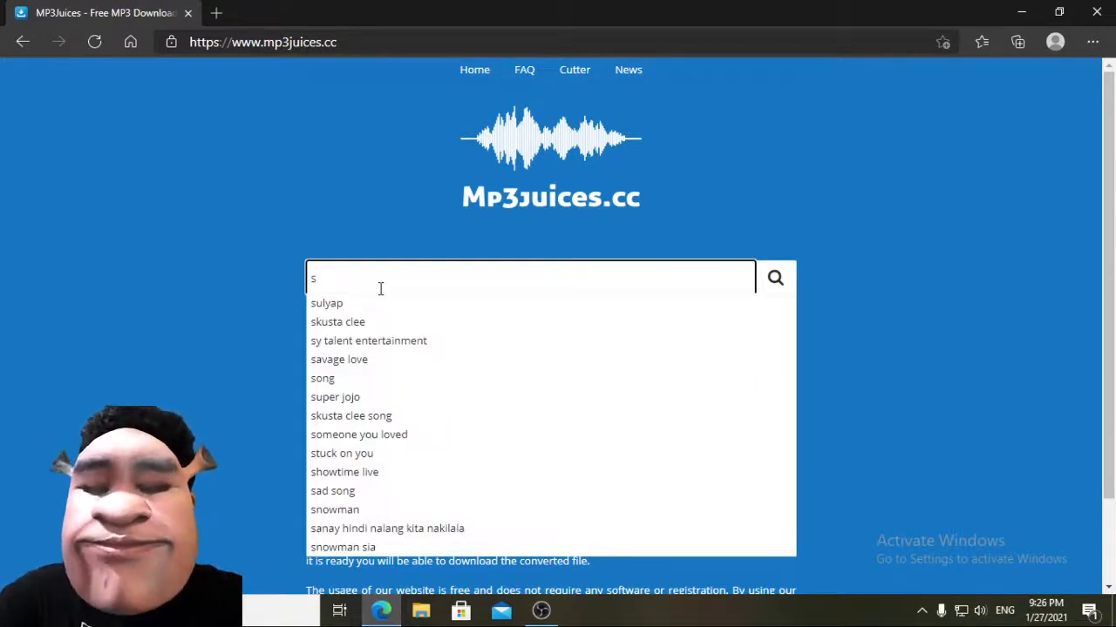
# Step: Search the site for "quack sound effect no copyright"
pyautogui.write('ou')
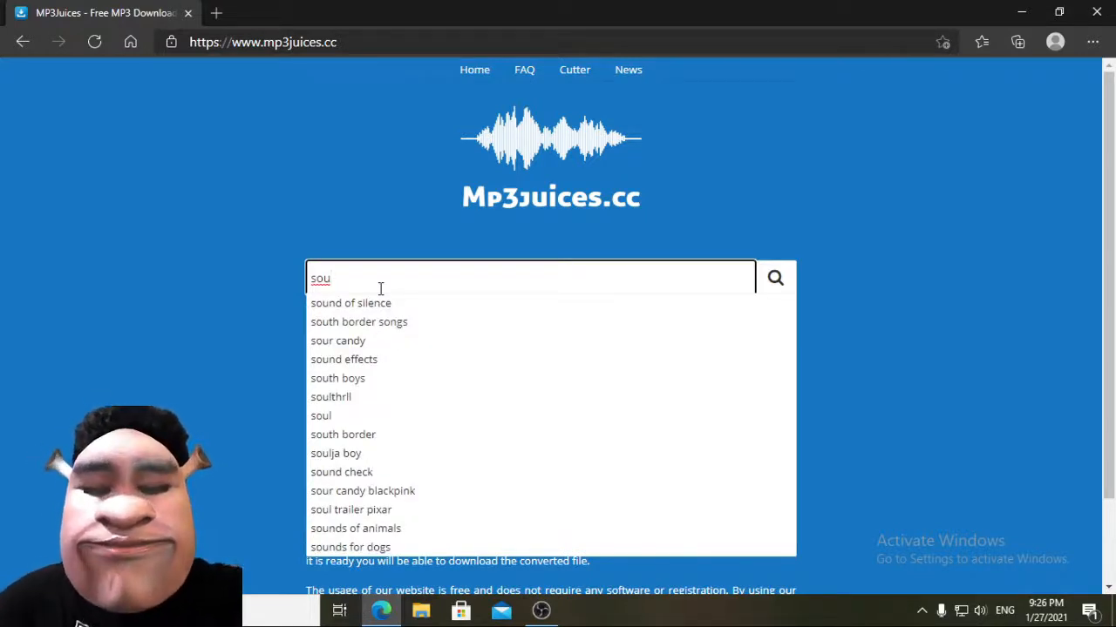
pyautogui.write('q')
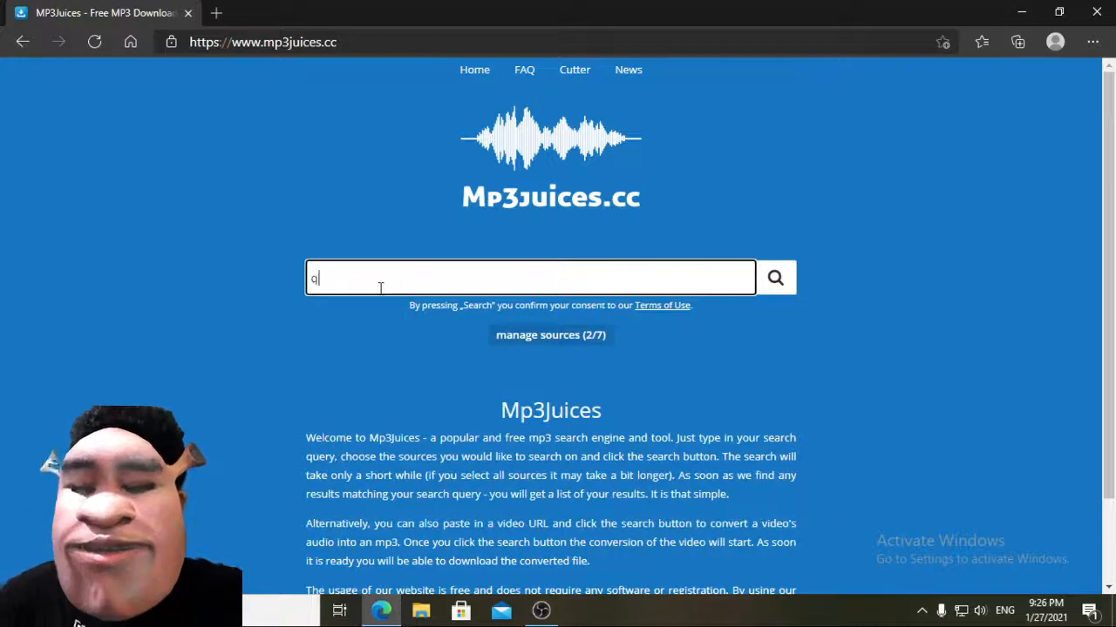
pyautogui.write('uak s')
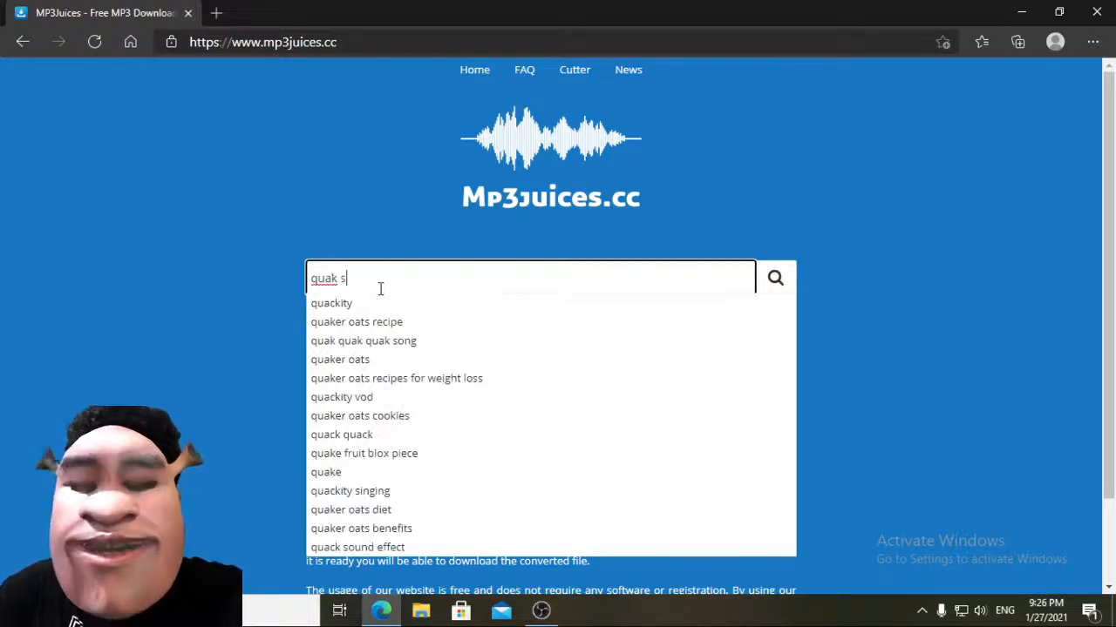
pyautogui.write('ound effect')
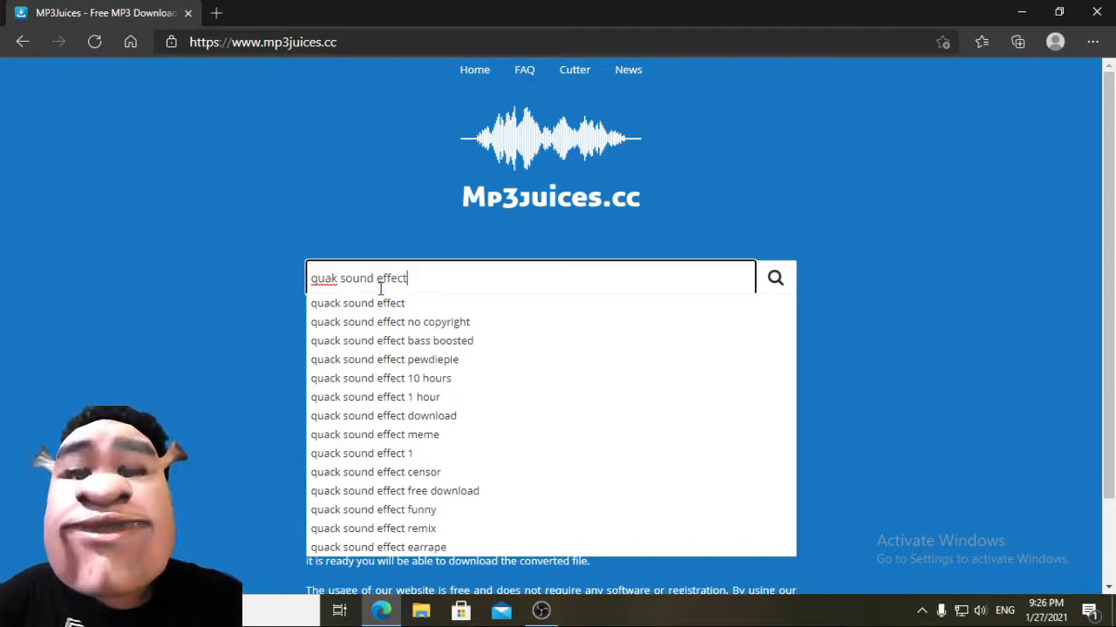
pyautogui.click(386, 323)
# Step: Browse the search results and preview the first one, "Quack Sound Effect"
pyautogui.scroll(-2, 410, 328)
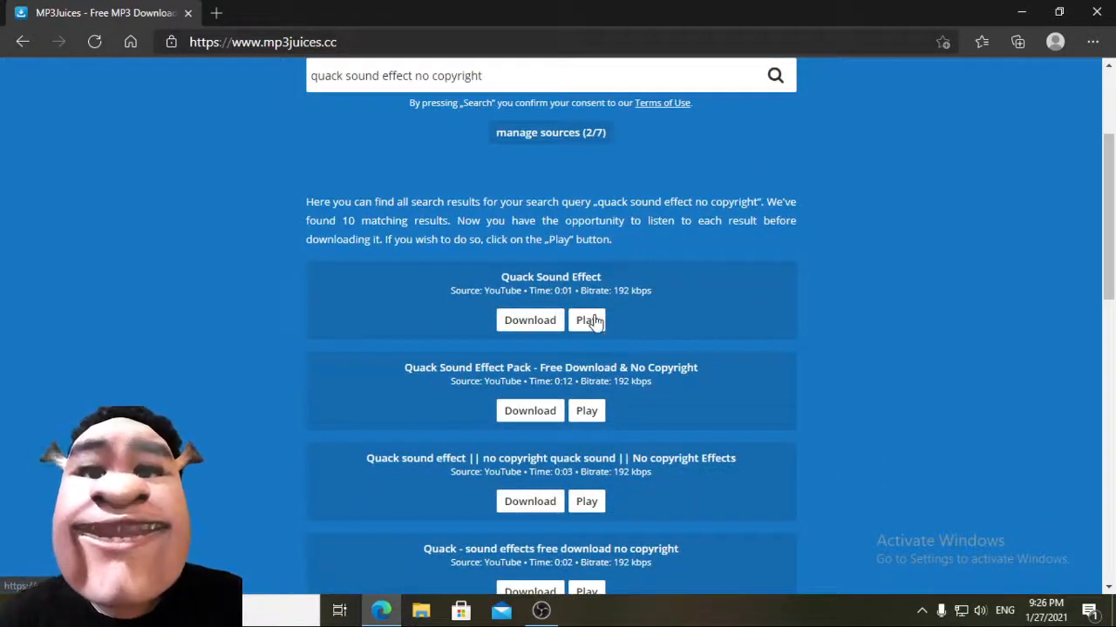
pyautogui.scroll(-3, 596, 316)
pyautogui.scroll(-4, 593, 319)
pyautogui.scroll(8, 593, 316)
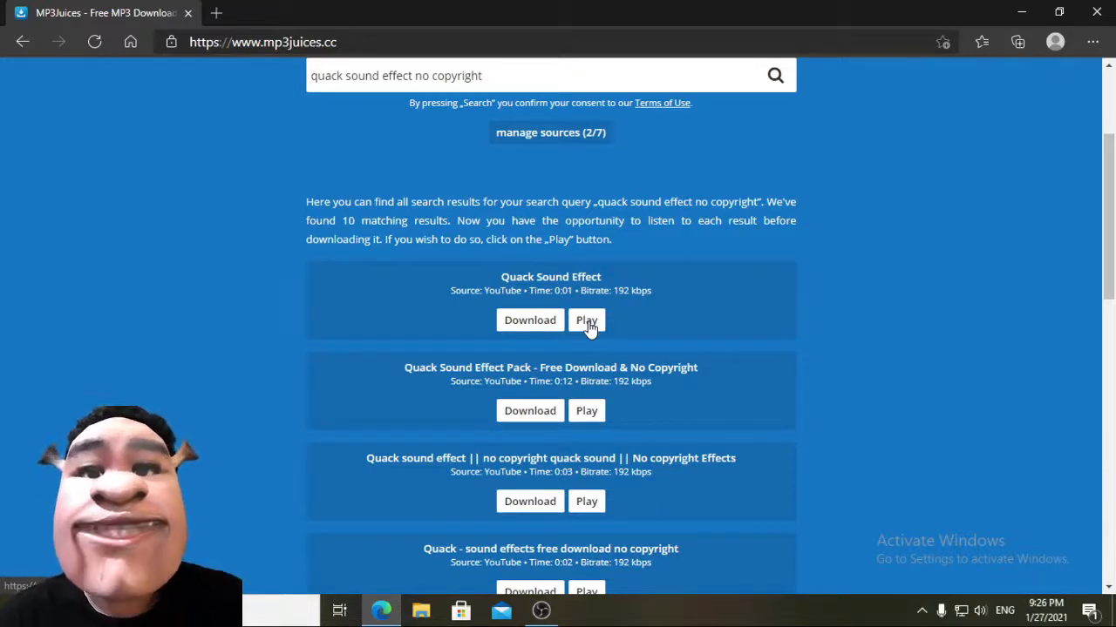
pyautogui.click(586, 322)
pyautogui.scroll(-4, 527, 486)
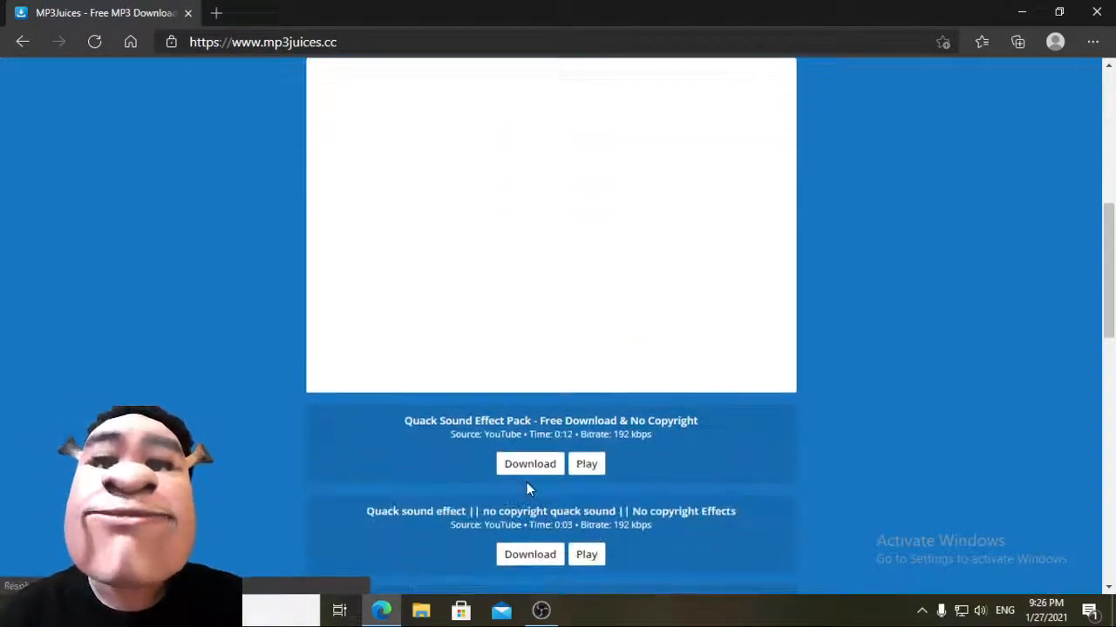
pyautogui.scroll(3, 527, 479)
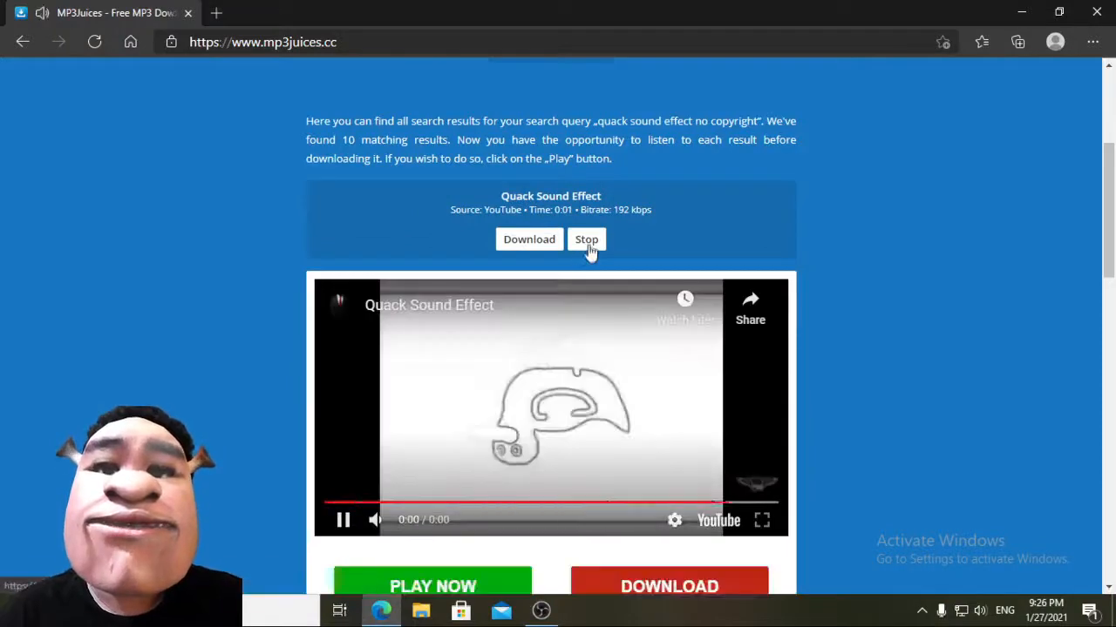
pyautogui.click(589, 244)
# Step: Preview the "Duck Quack Sound Effect For 1 Hour" result, then stop its playback
pyautogui.scroll(-5, 582, 227)
pyautogui.scroll(3, 581, 299)
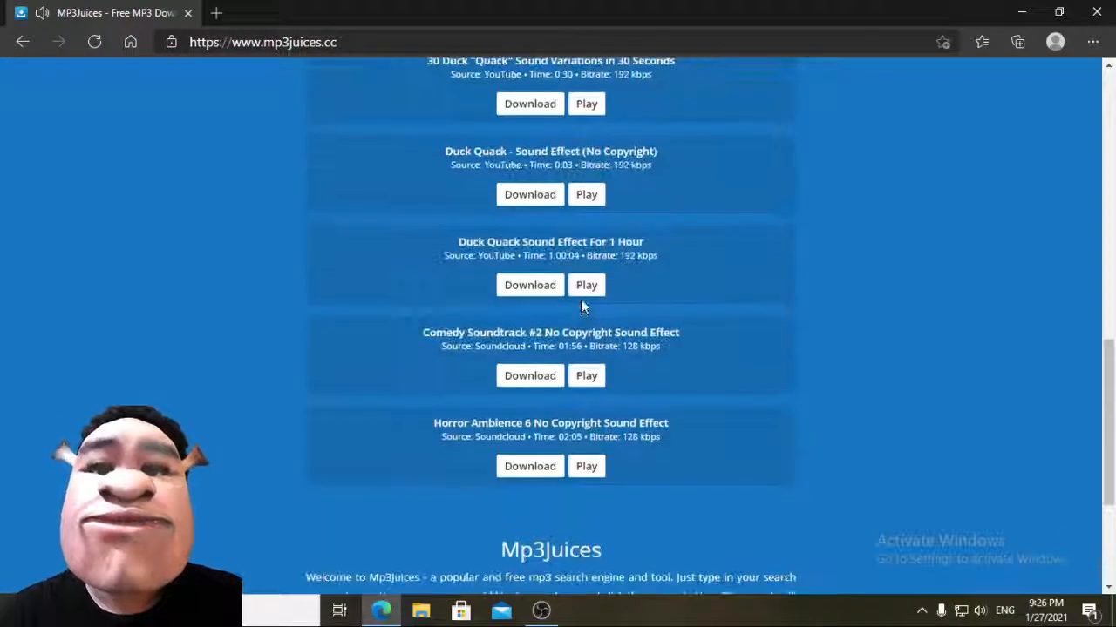
pyautogui.click(587, 286)
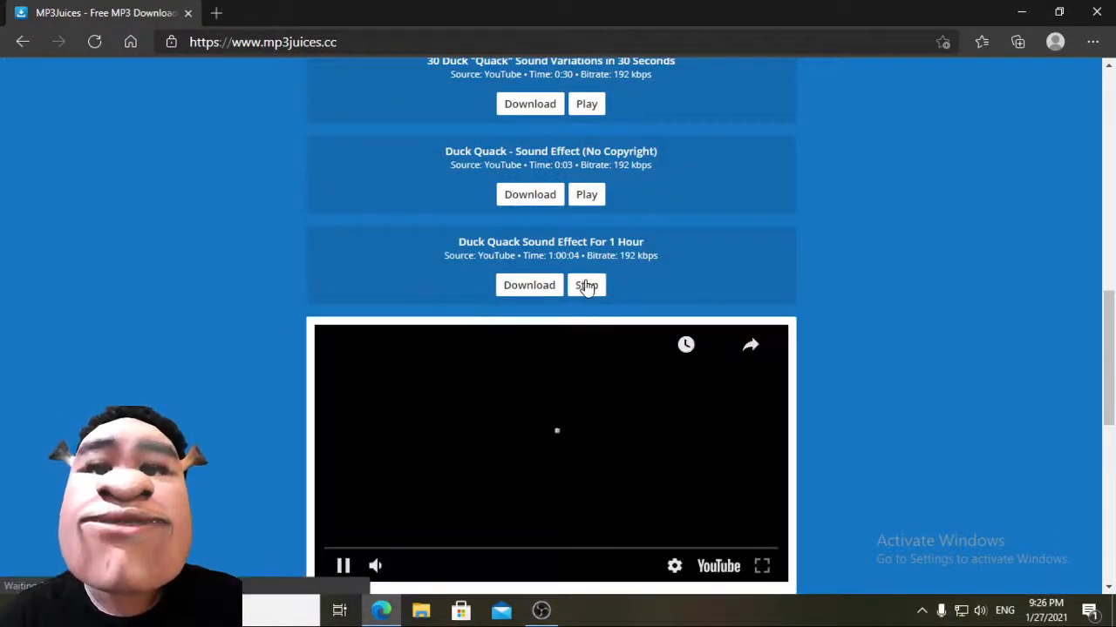
pyautogui.scroll(-1, 585, 288)
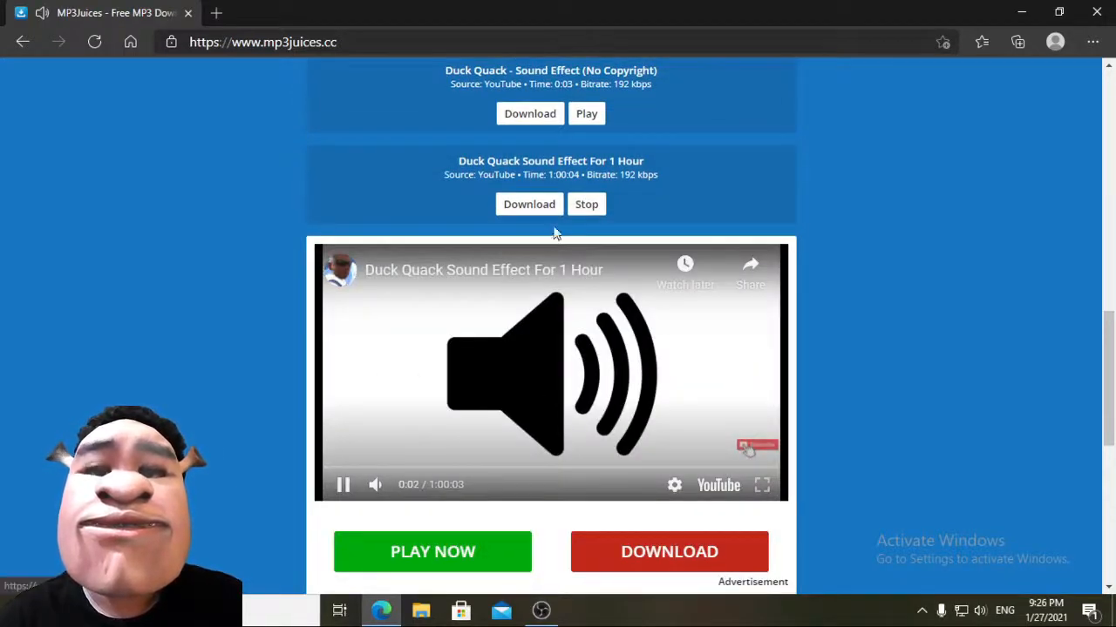
pyautogui.click(577, 215)
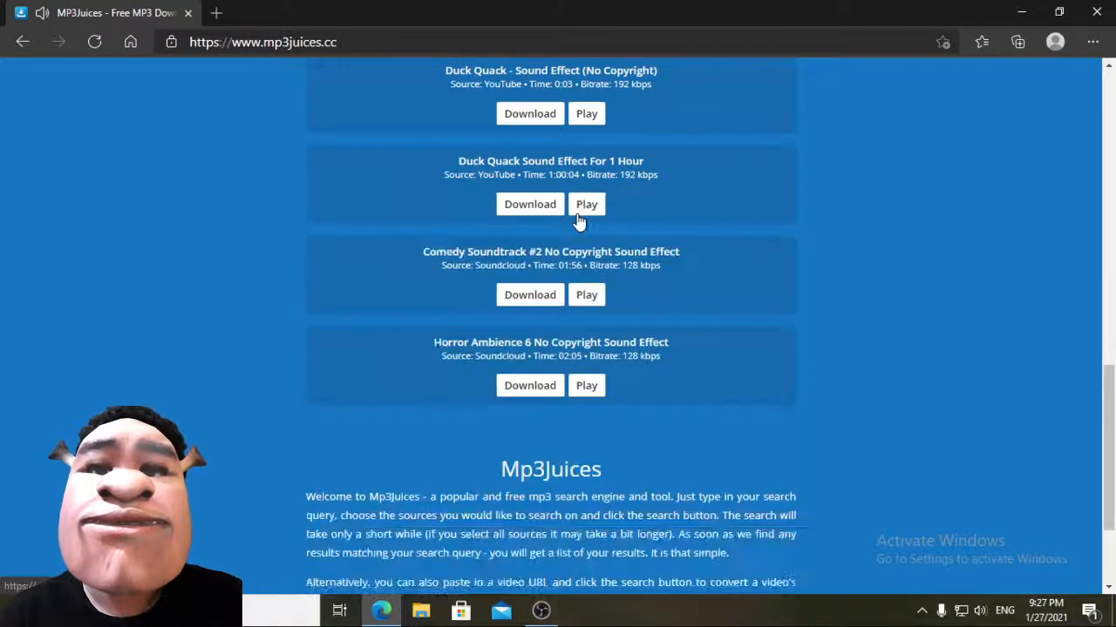
# Step: Preview "Duck Quack - Sound Effect (No Copyright)" and "30 Duck "Quack" Sound Variations in 30 Seconds", then stop playback
pyautogui.scroll(2, 577, 222)
pyautogui.click(587, 276)
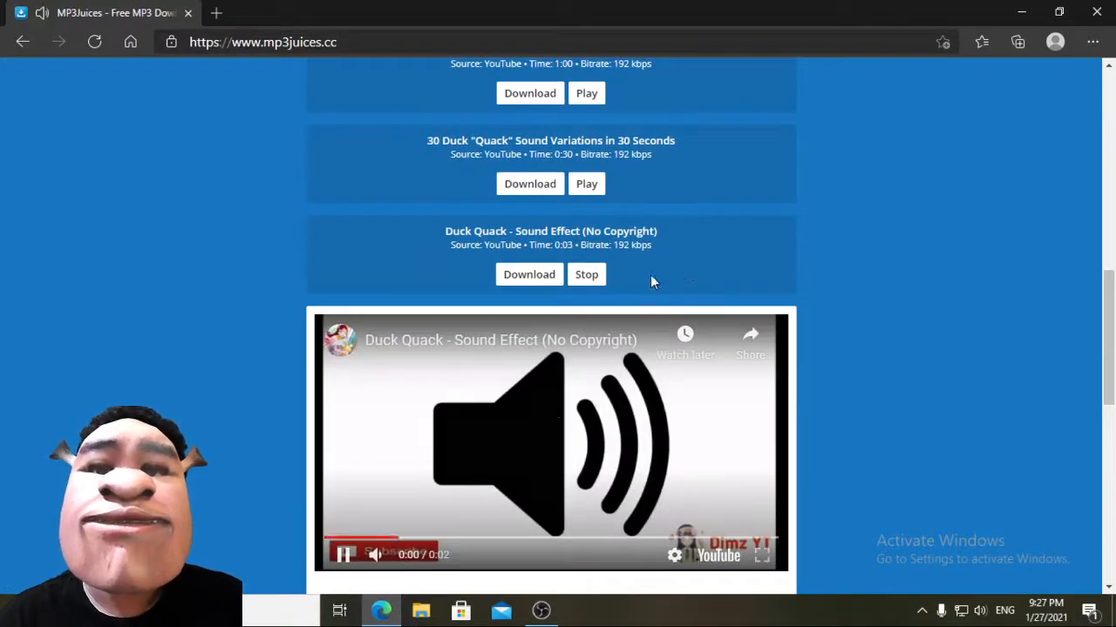
pyautogui.click(586, 189)
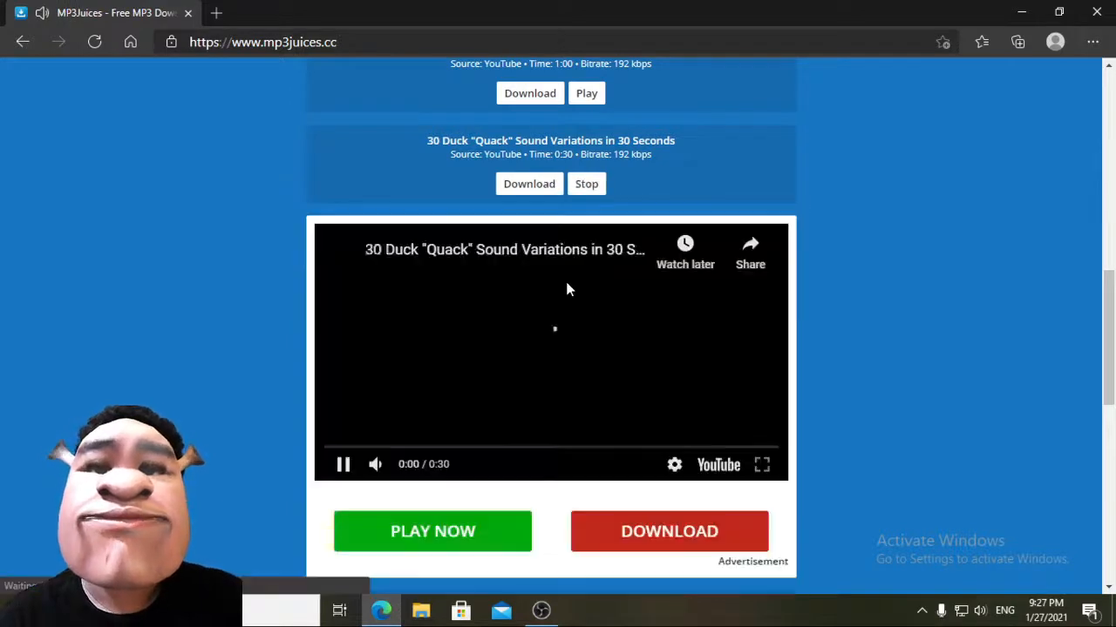
pyautogui.scroll(2, 610, 297)
pyautogui.scroll(-1, 678, 302)
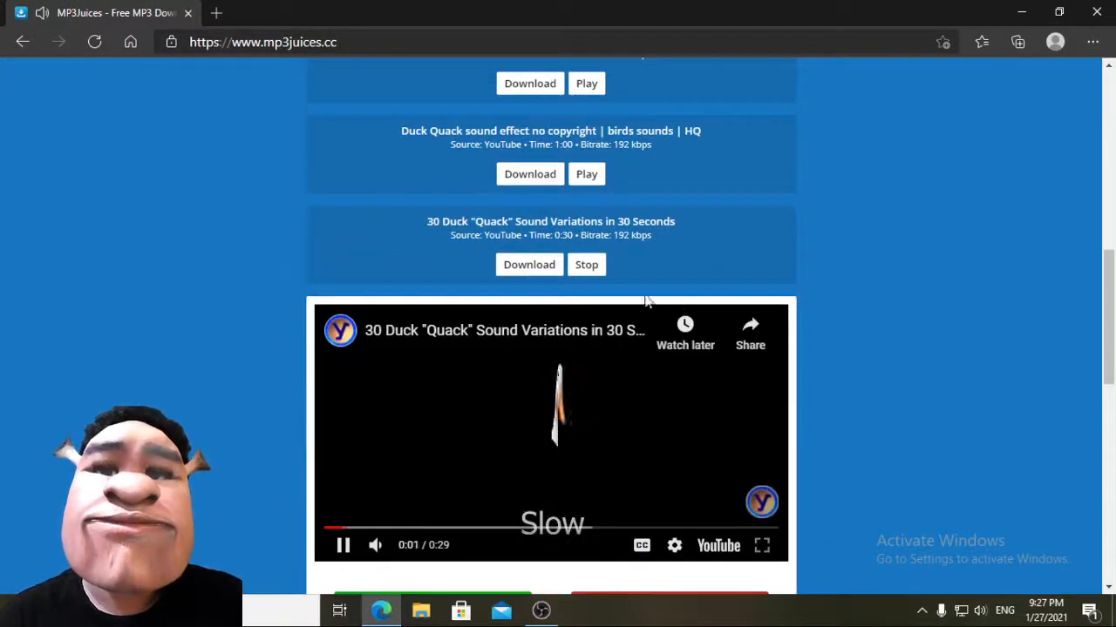
pyautogui.click(584, 270)
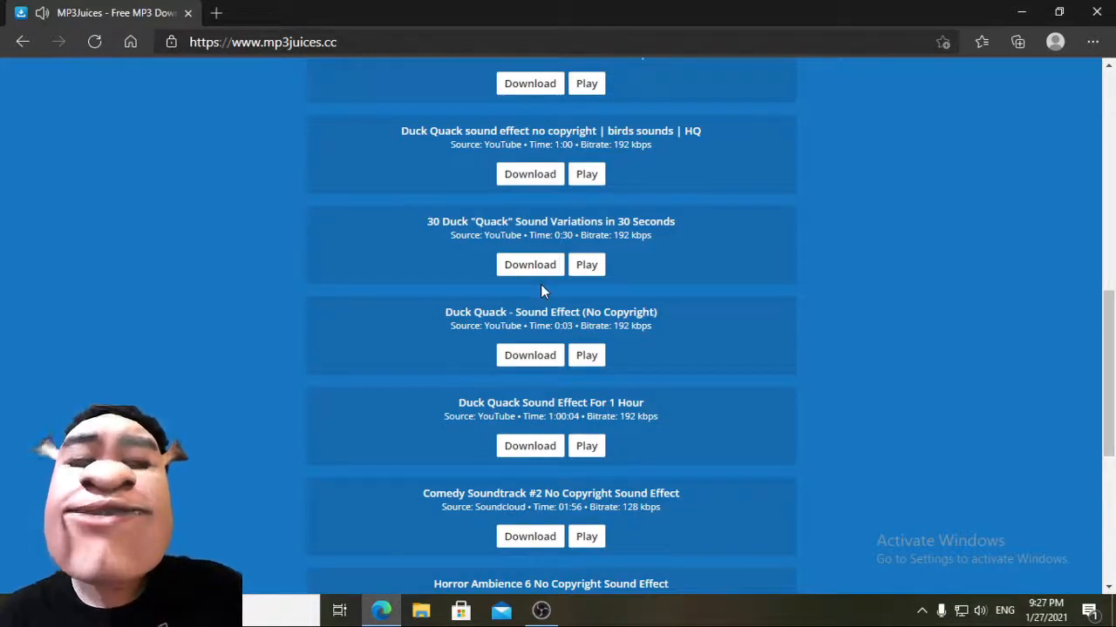
# Step: Download "30 Duck "Quack" Sound Variations in 30 Seconds" as an MP3, dismiss the advertisement page, and test-play the file
pyautogui.scroll(1, 541, 288)
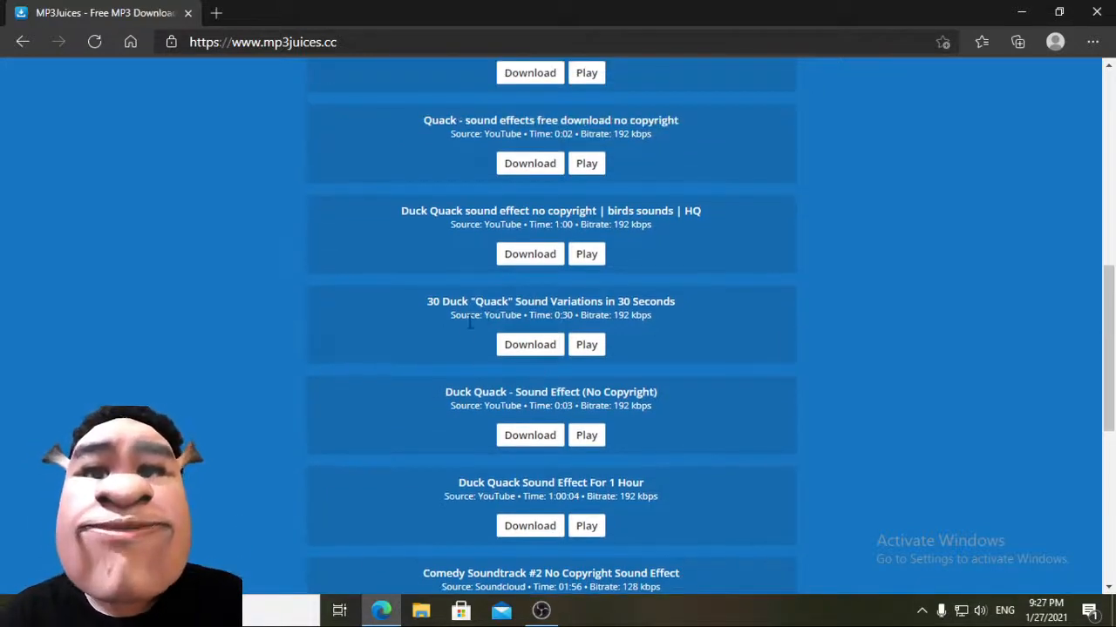
pyautogui.click(517, 349)
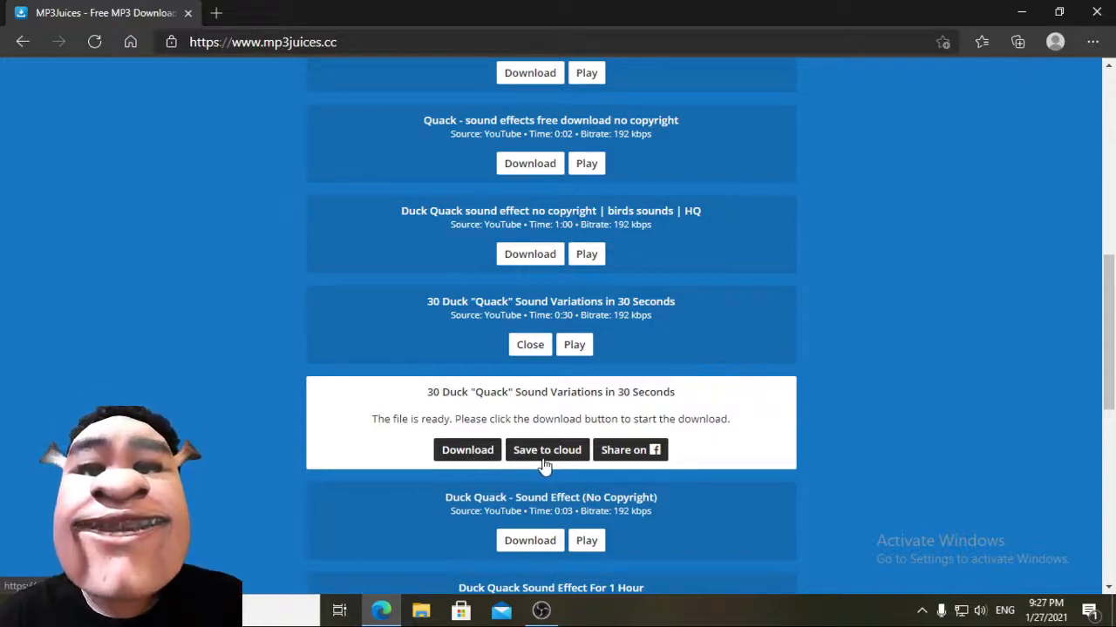
pyautogui.click(451, 449)
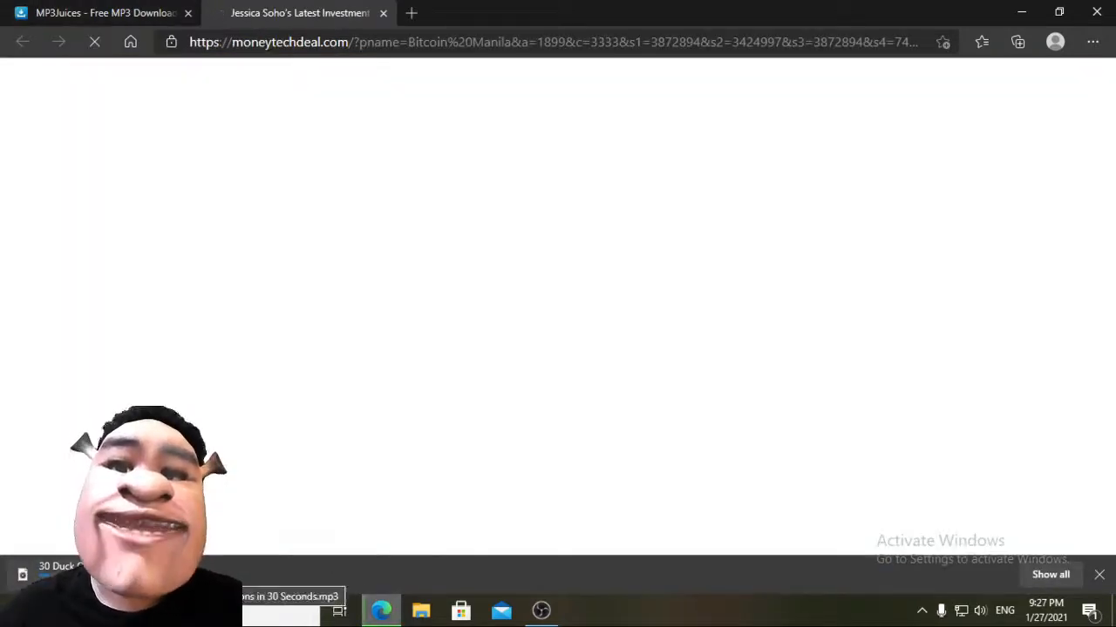
pyautogui.click(383, 12)
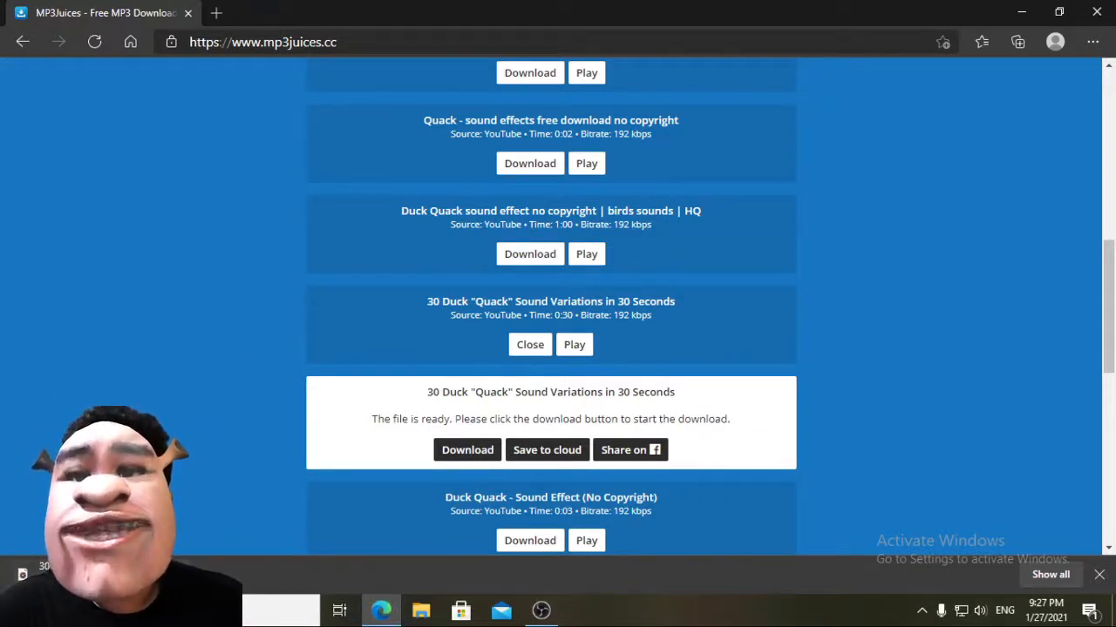
pyautogui.click(87, 574)
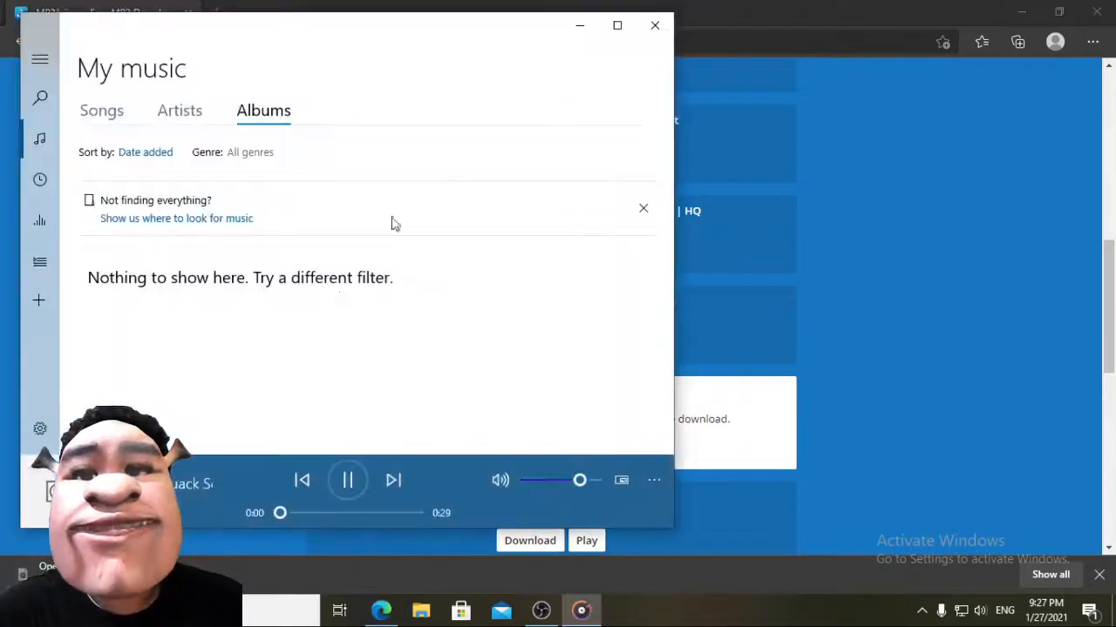
pyautogui.click(654, 25)
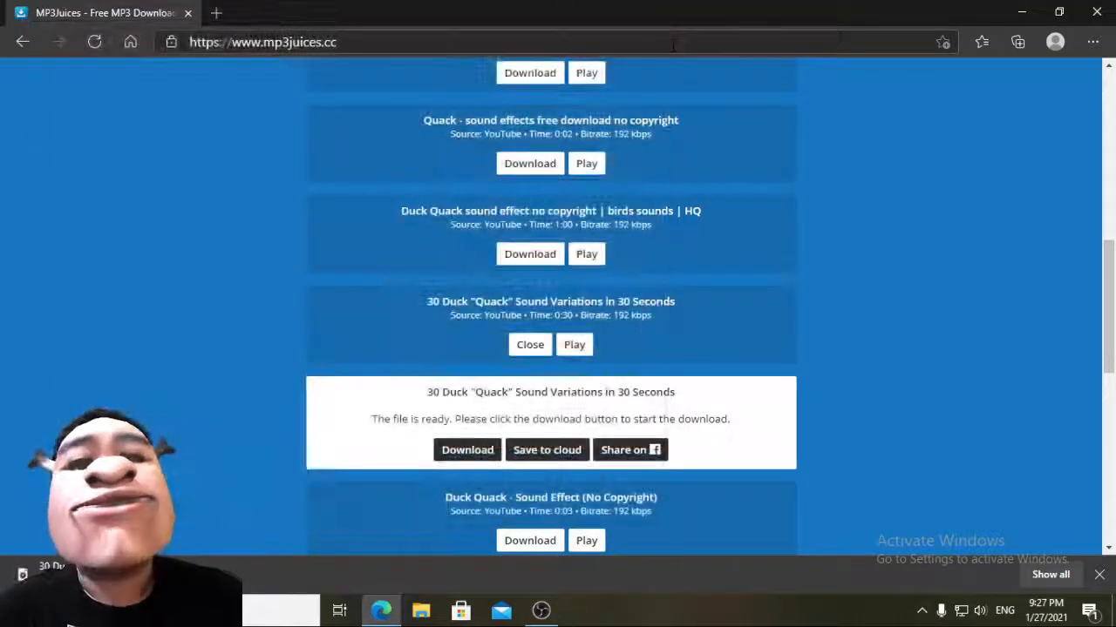
# Step: Switch to OBS and add a new media source named "SFX QUAKKKKKKKKKKEEEKEKEKEKEKKE" to the FB LIVE STREAM scene
pyautogui.click(1021, 13)
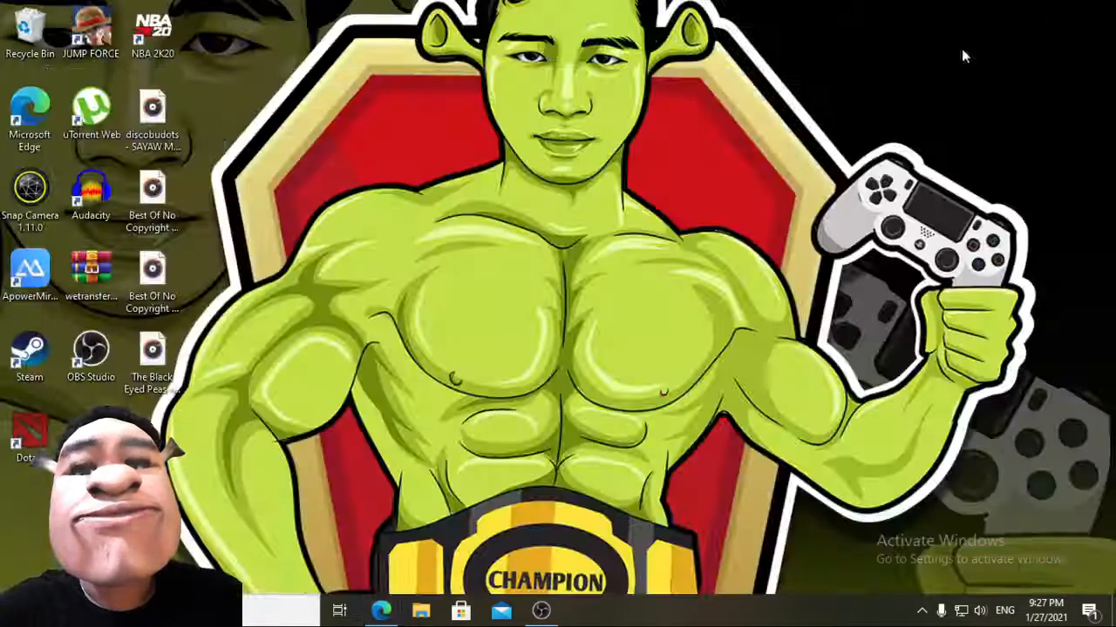
pyautogui.click(541, 610)
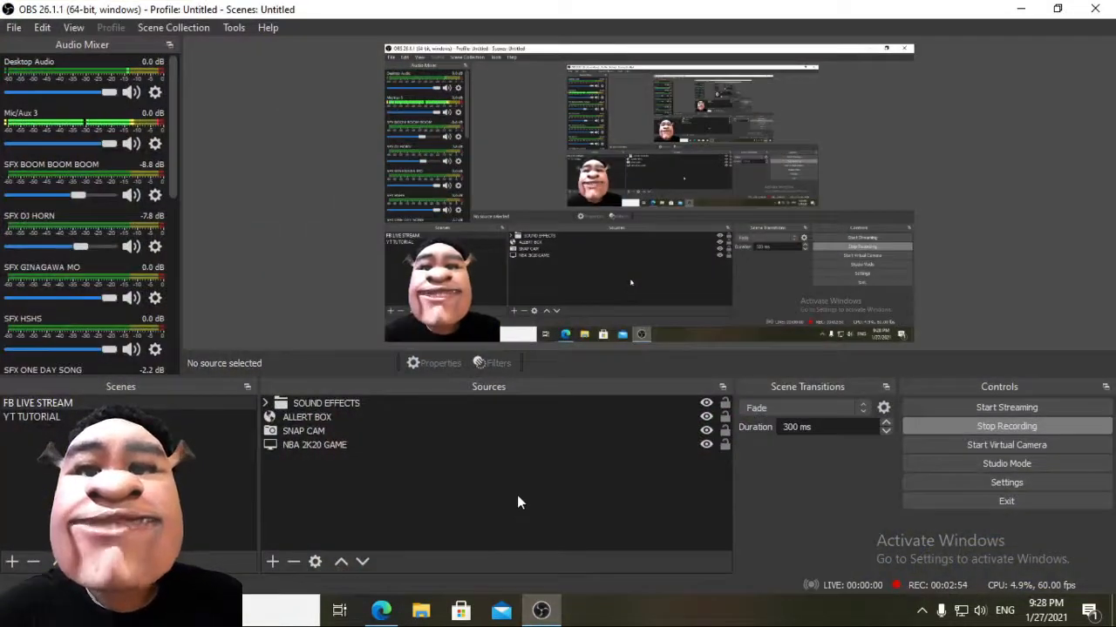
pyautogui.rightClick(438, 480)
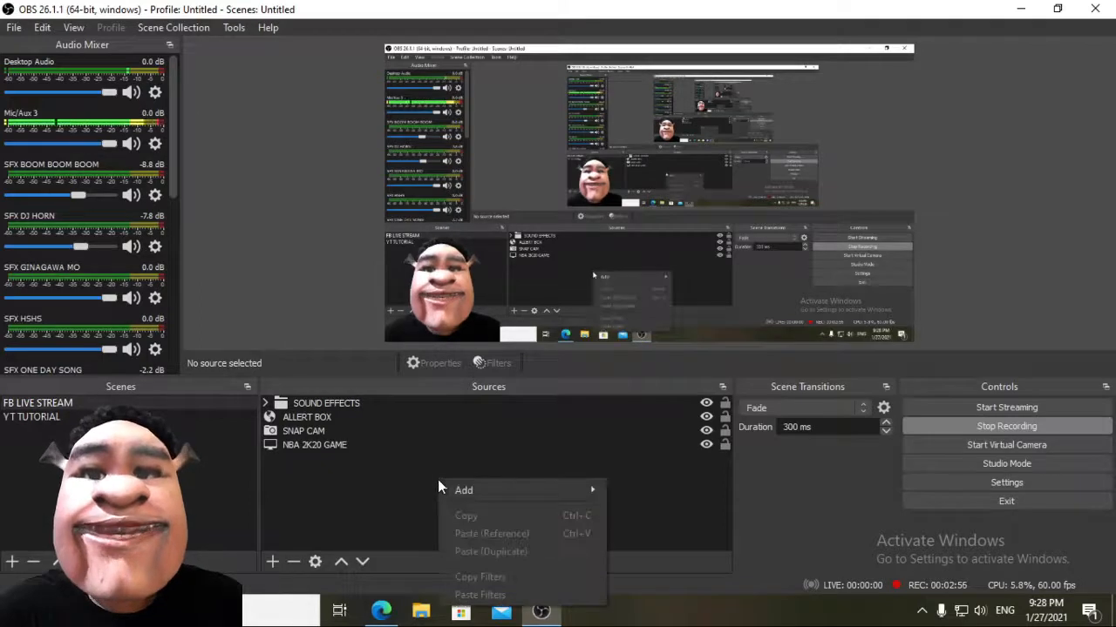
pyautogui.moveTo(529, 490)
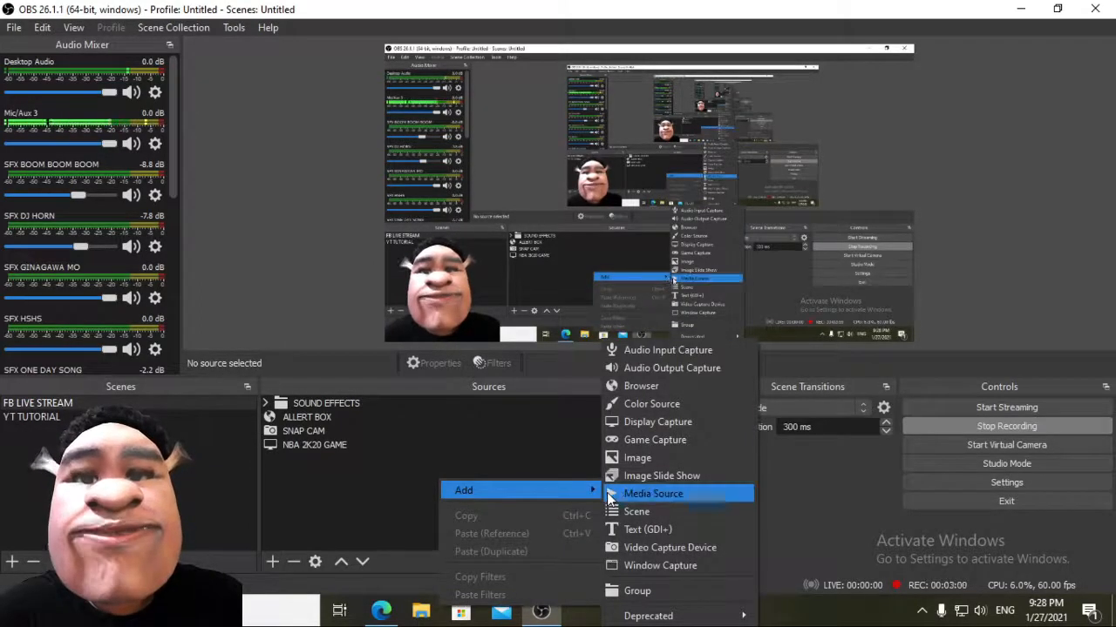
pyautogui.click(611, 494)
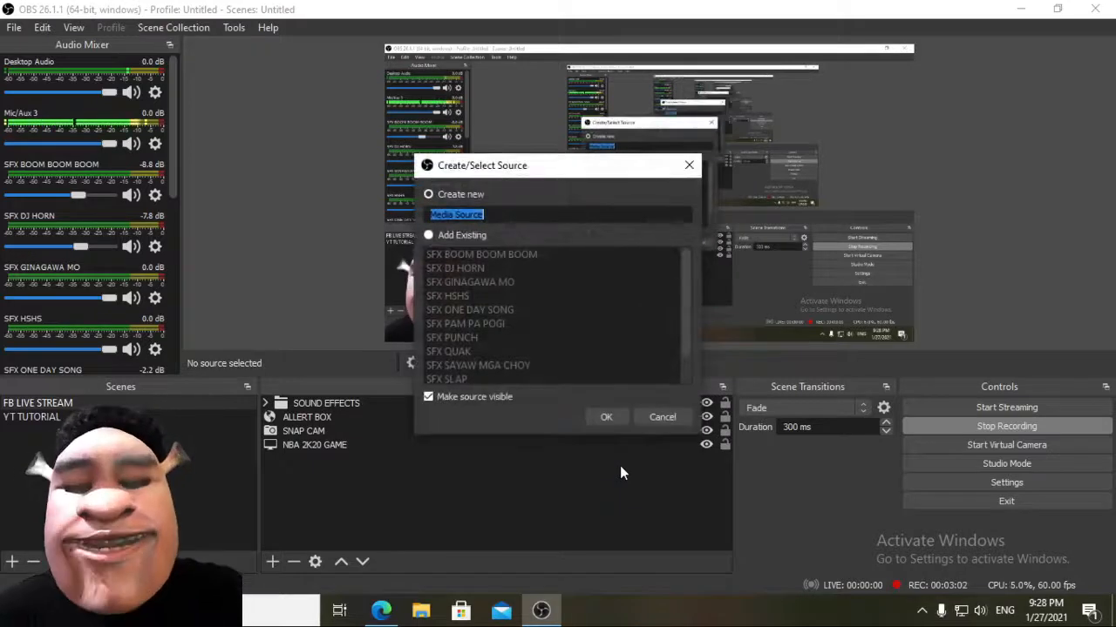
pyautogui.press('BackSpace')
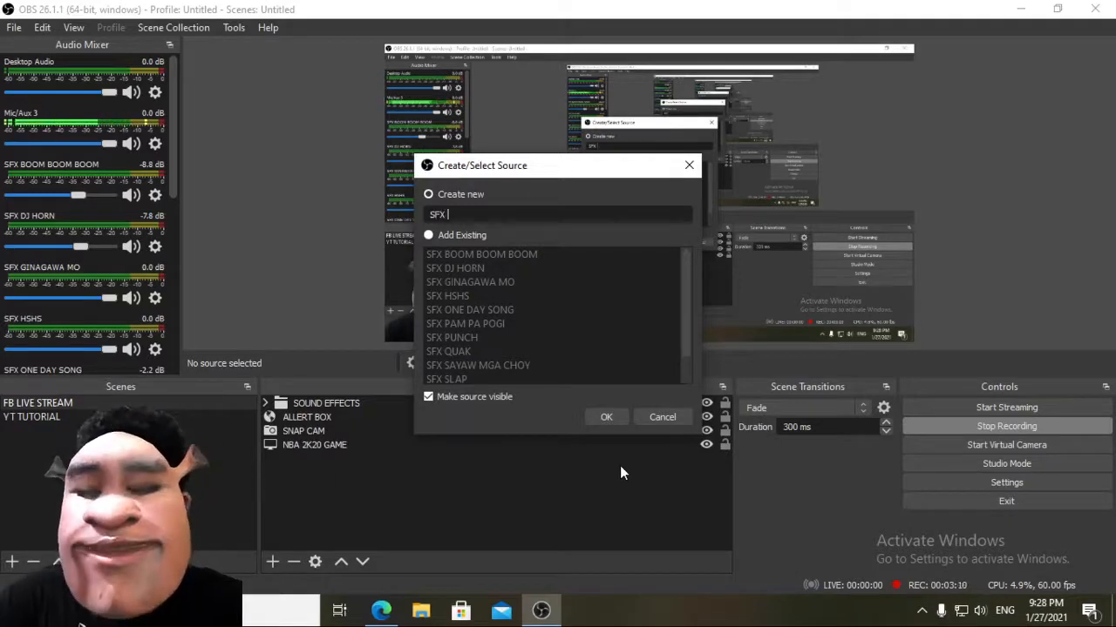
pyautogui.write('UAK')
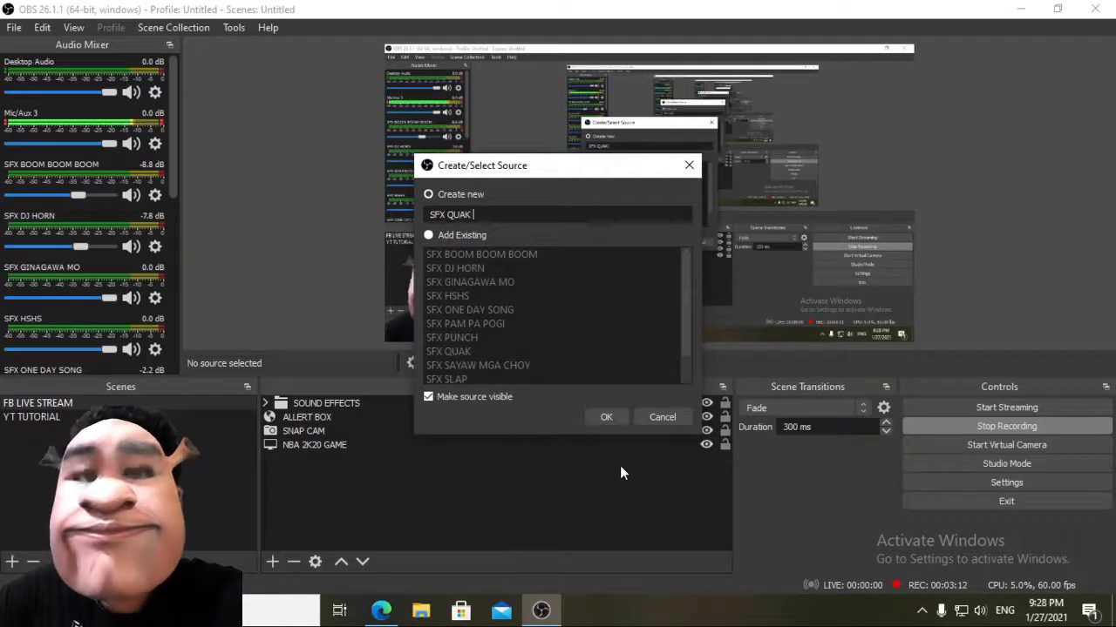
pyautogui.write('KKKK')
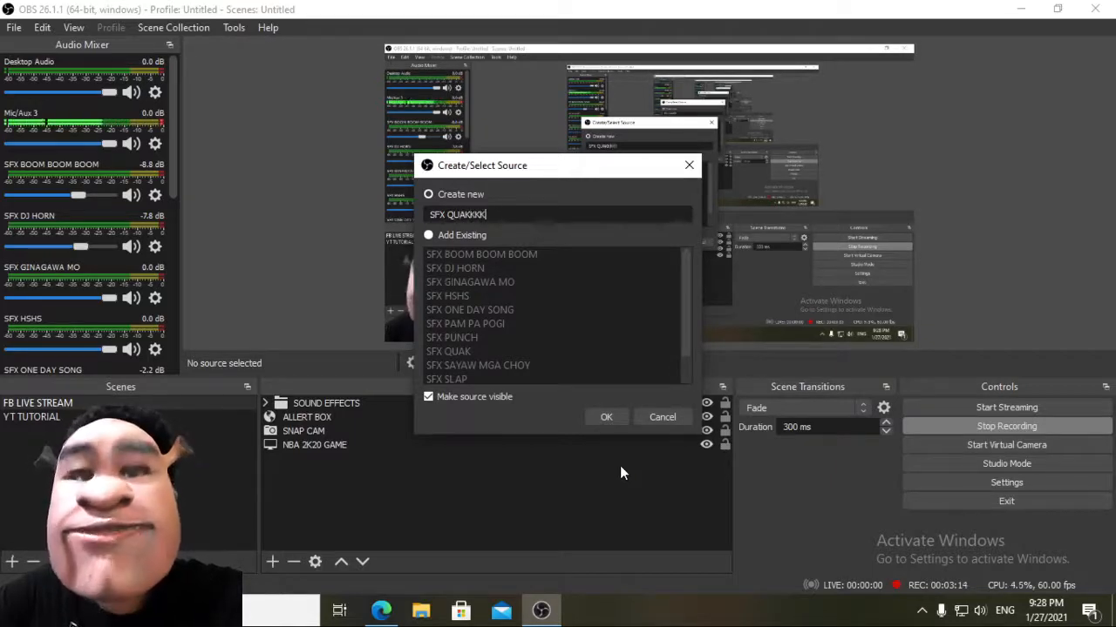
pyautogui.write('KKKKKEEEKEKEKEKEKEKE')
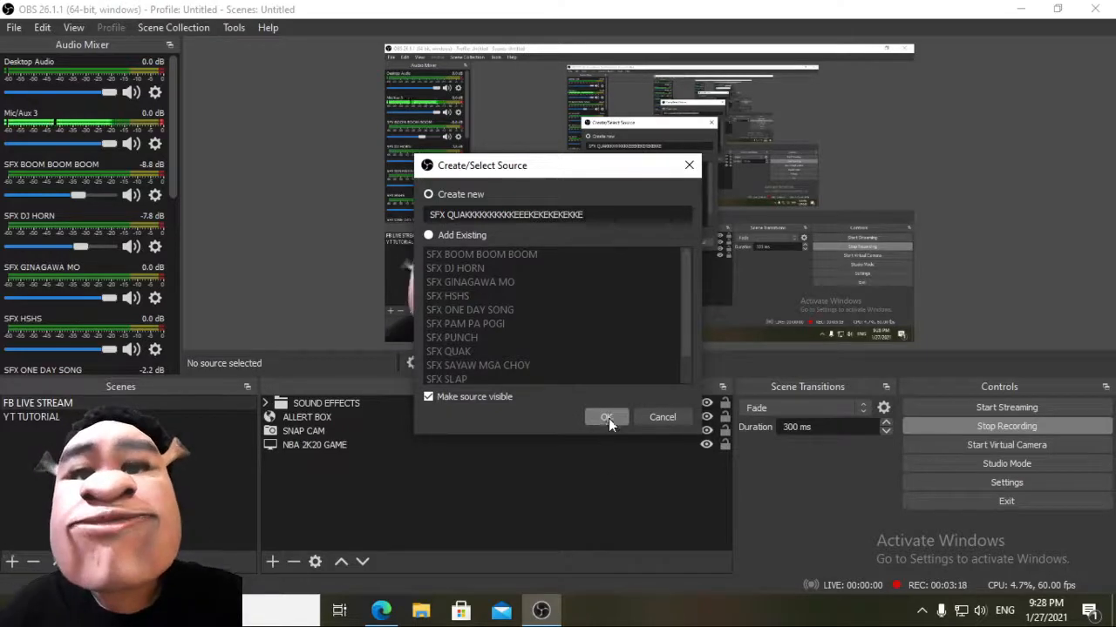
pyautogui.click(609, 418)
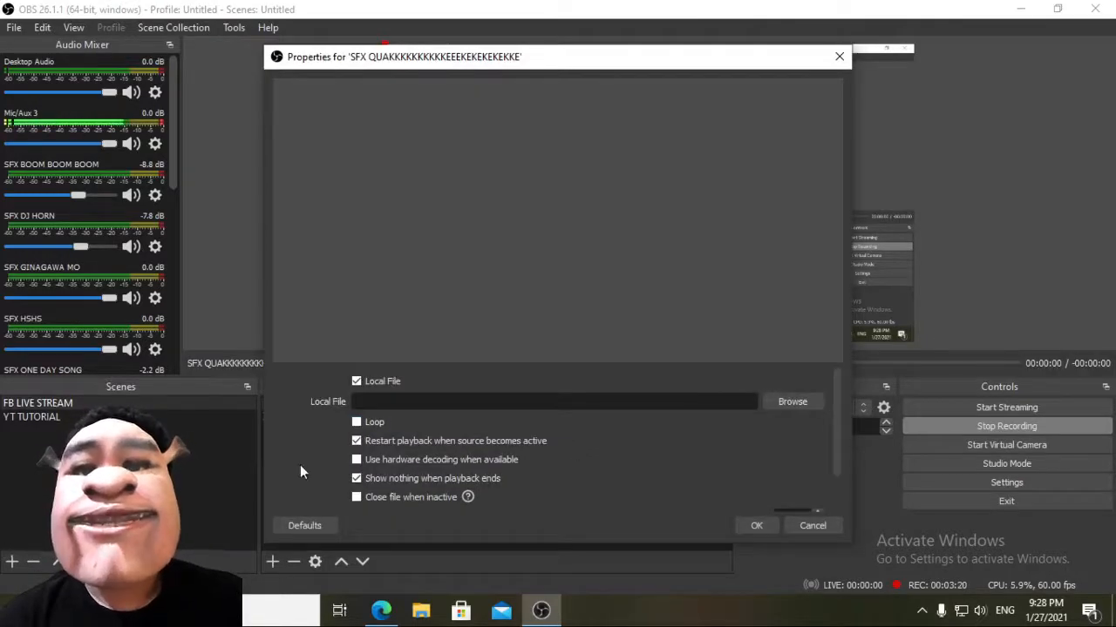
# Step: Load "30 Duck Quack Sound Variations in 30 Seconds.mp3" from Downloads as the source's local file and accept its properties
pyautogui.click(783, 402)
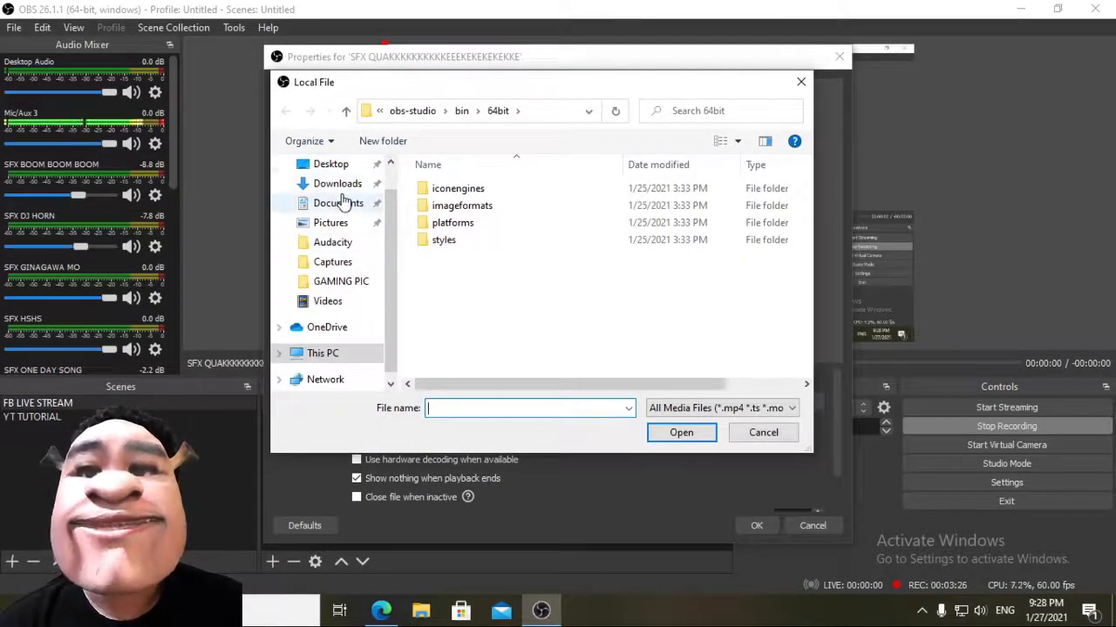
pyautogui.scroll(1, 342, 200)
pyautogui.click(338, 216)
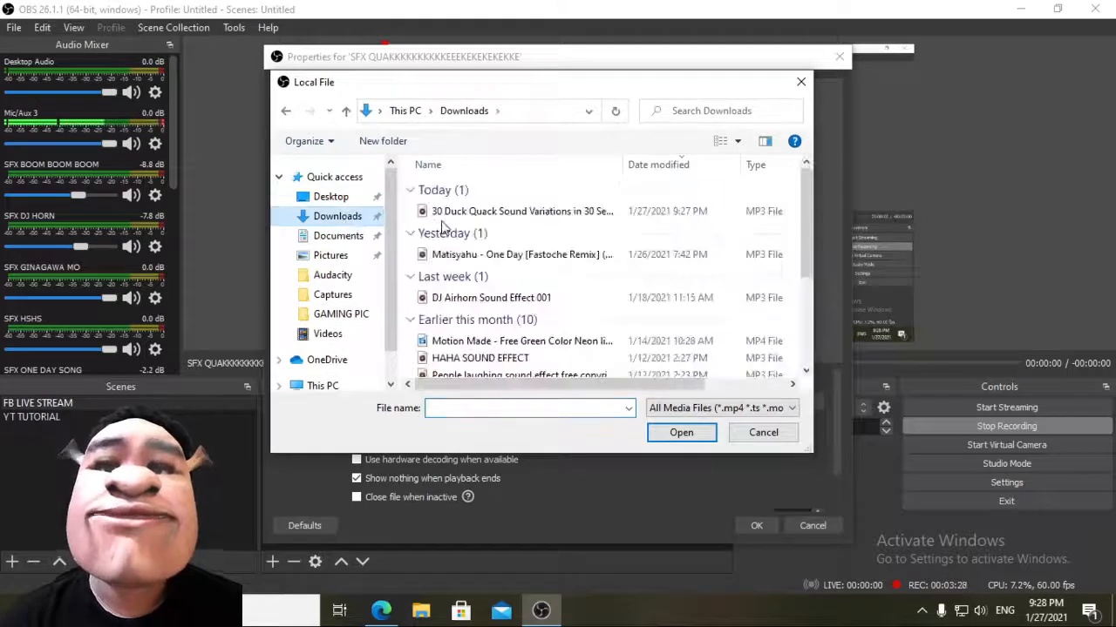
pyautogui.click(443, 213)
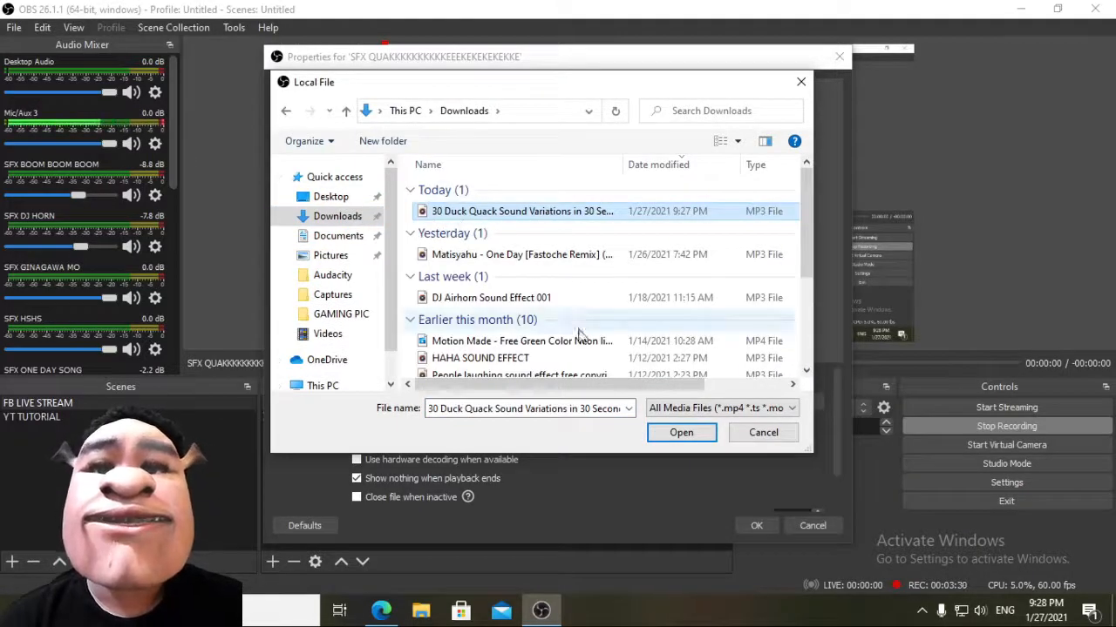
pyautogui.click(680, 434)
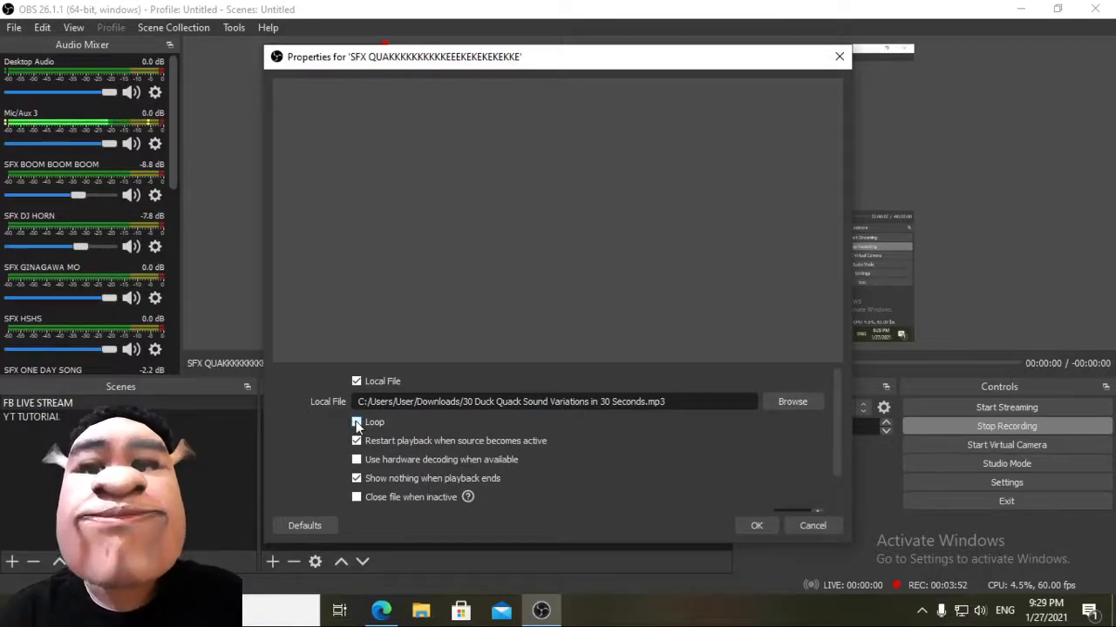
pyautogui.click(756, 527)
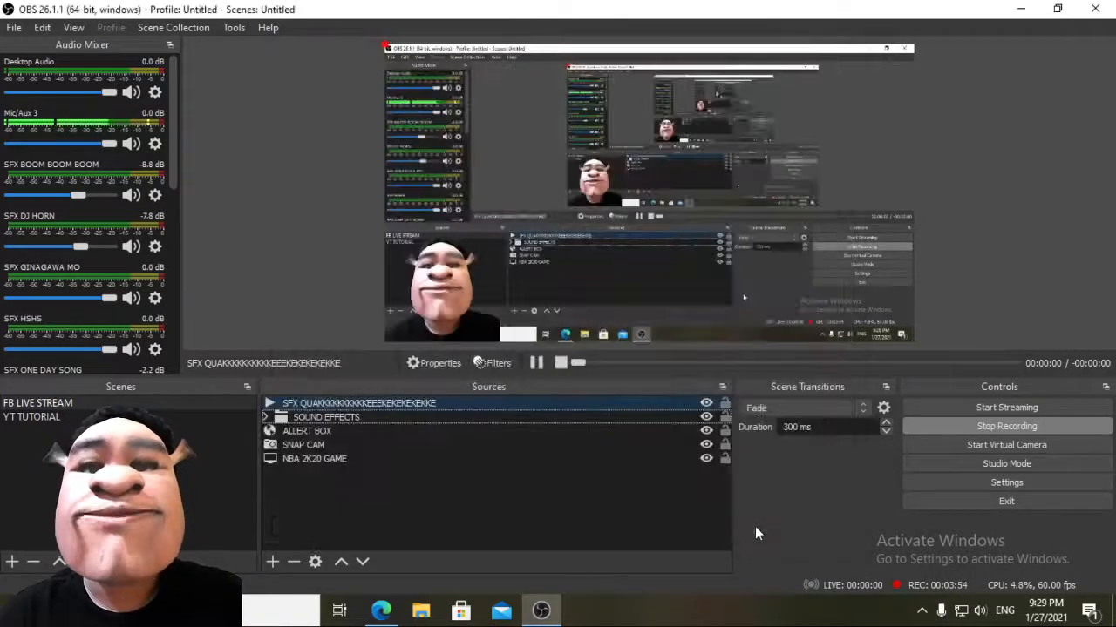
# Step: Lower the new quack source's volume in the audio mixer all the way to -inf dB
pyautogui.click(600, 508)
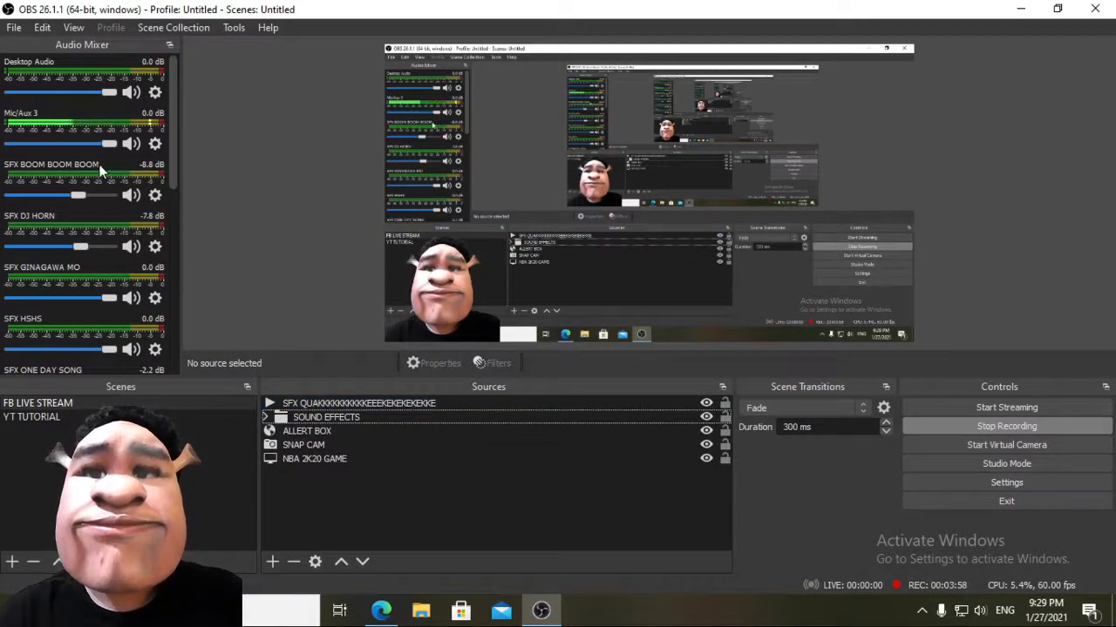
pyautogui.scroll(-5, 94, 261)
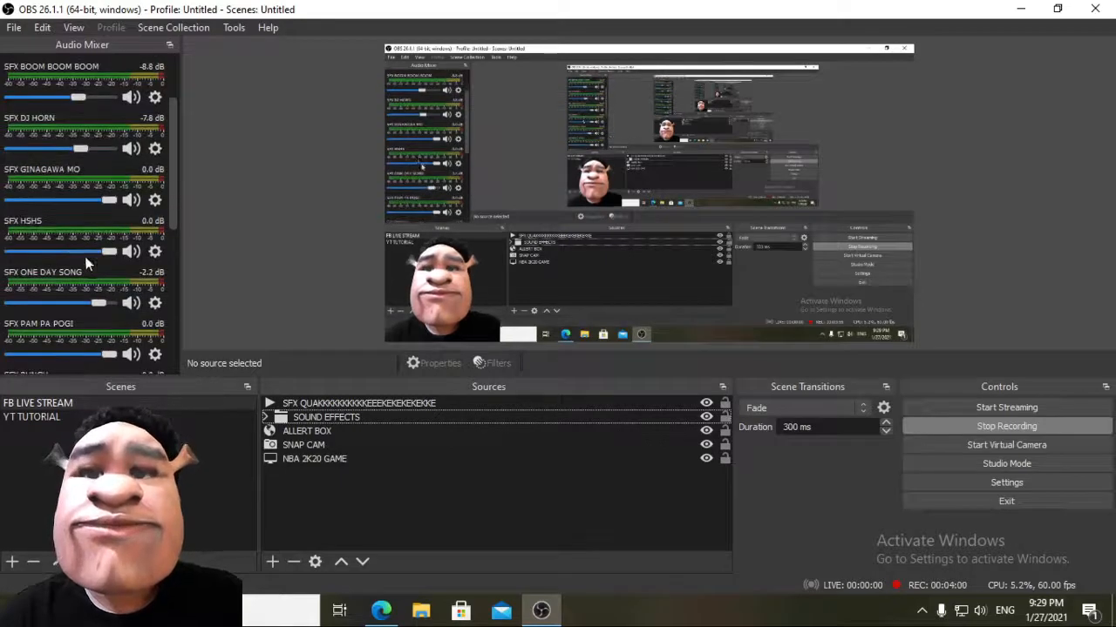
pyautogui.scroll(-2, 93, 261)
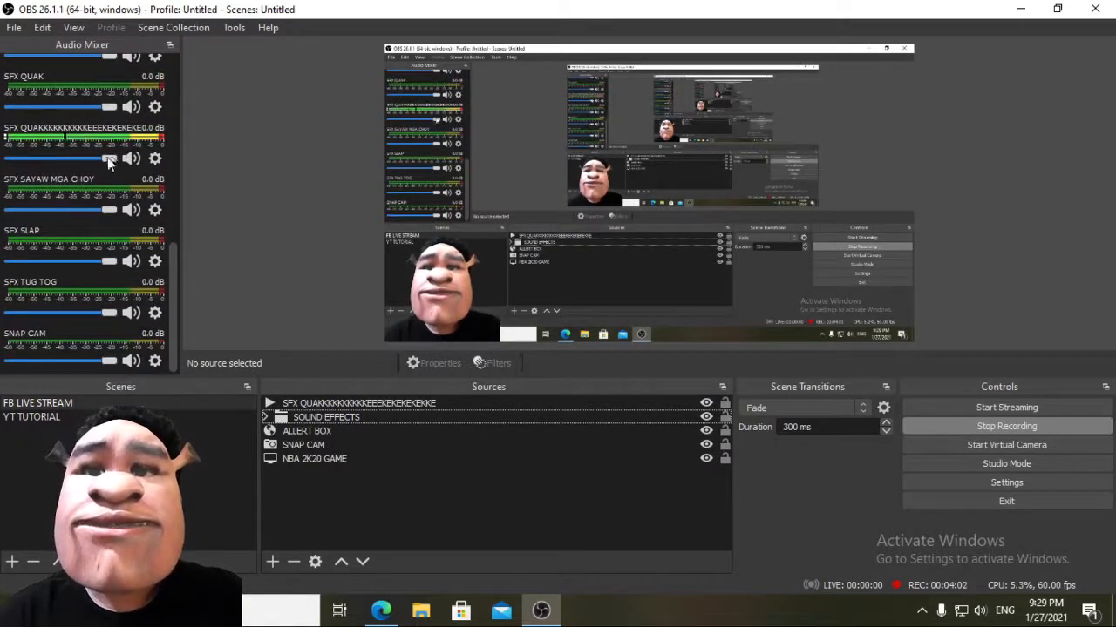
pyautogui.moveTo(108, 159); pyautogui.dragTo(7, 161)
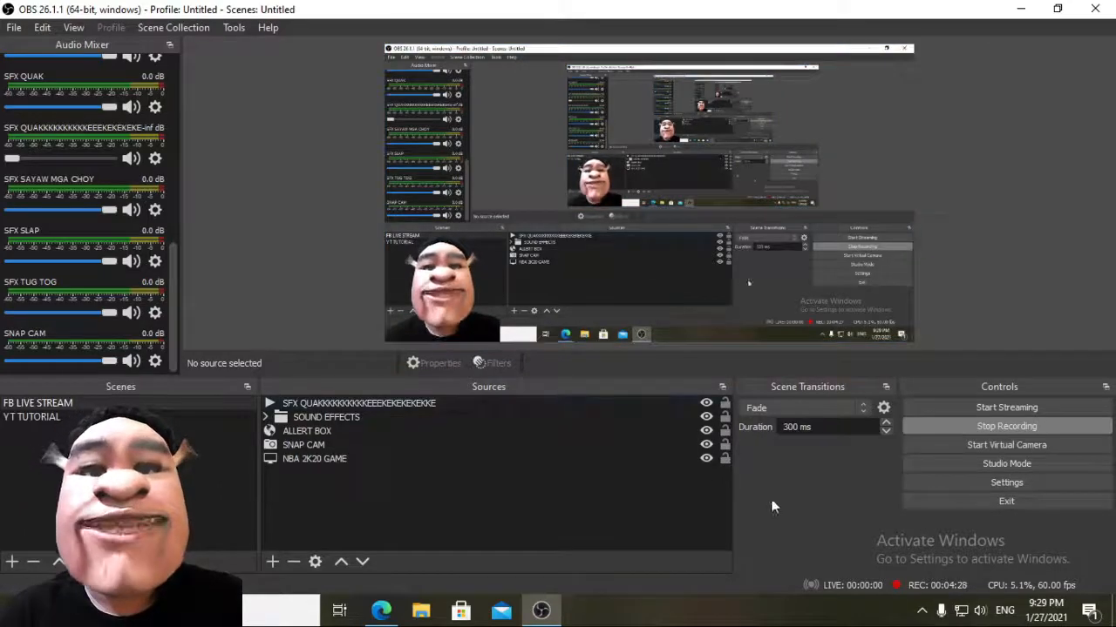
# Step: Assign the Left arrow key as the Restart hotkey for the new quack source and apply the settings
pyautogui.click(923, 483)
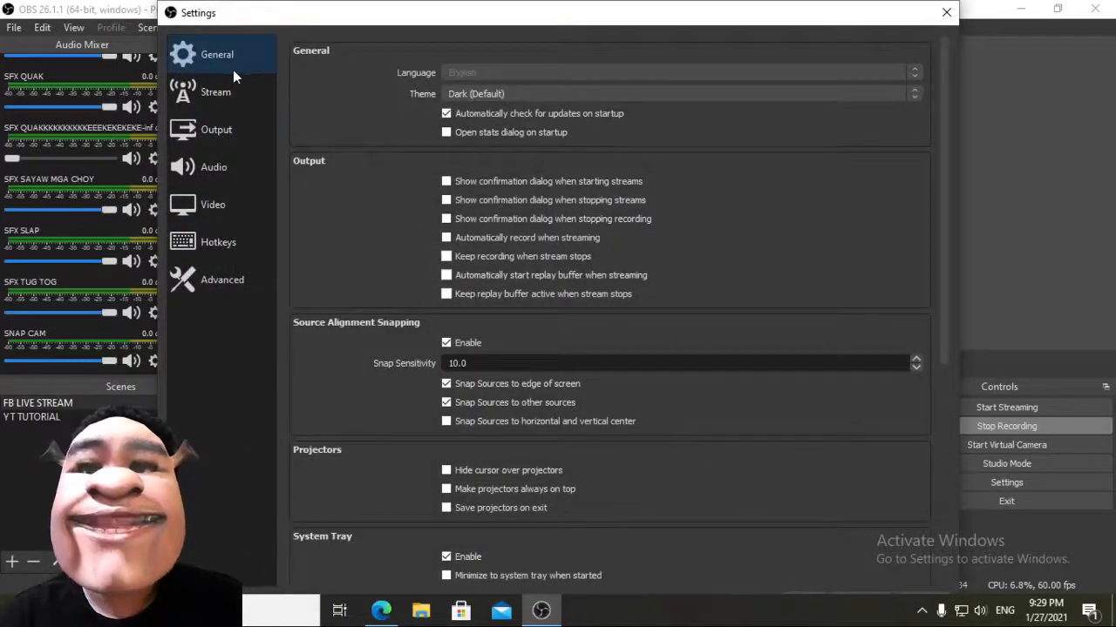
pyautogui.click(197, 248)
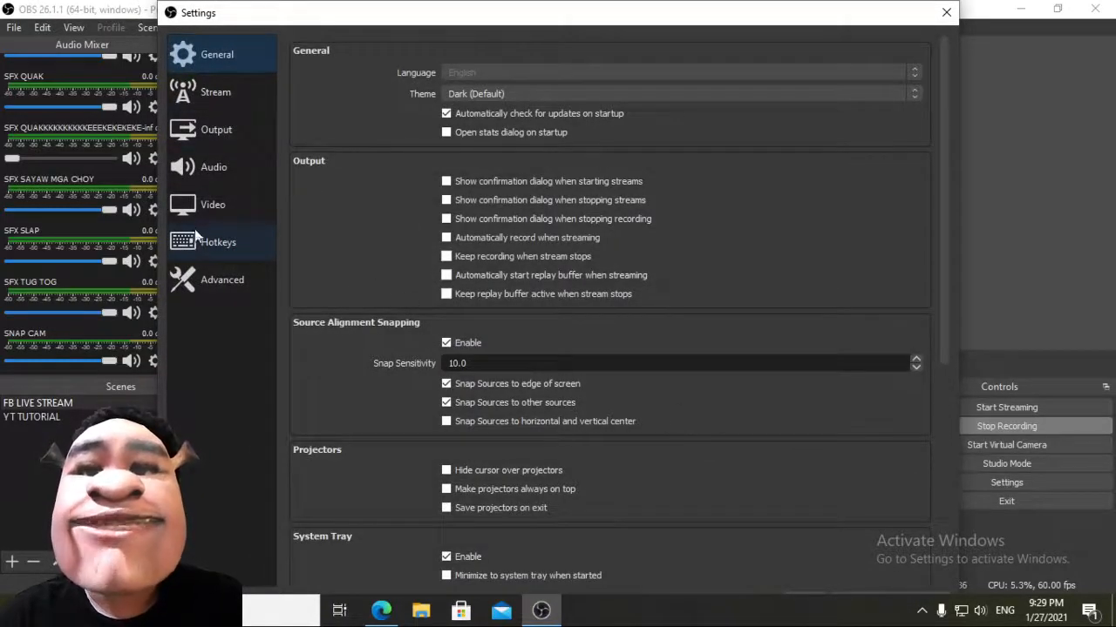
pyautogui.scroll(-10, 305, 366)
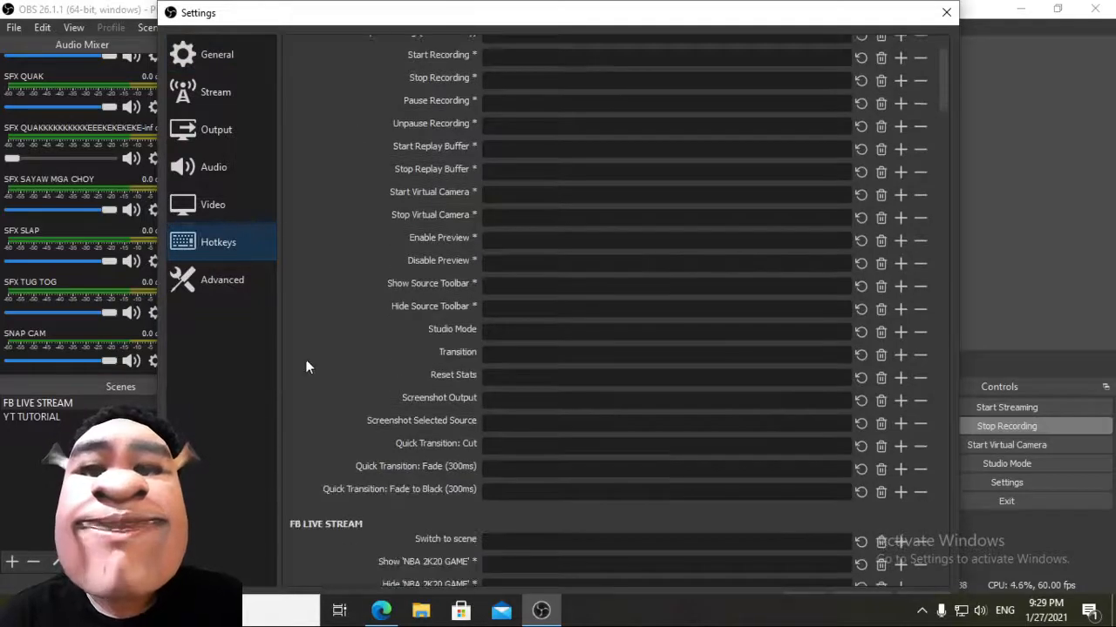
pyautogui.scroll(-3, 305, 367)
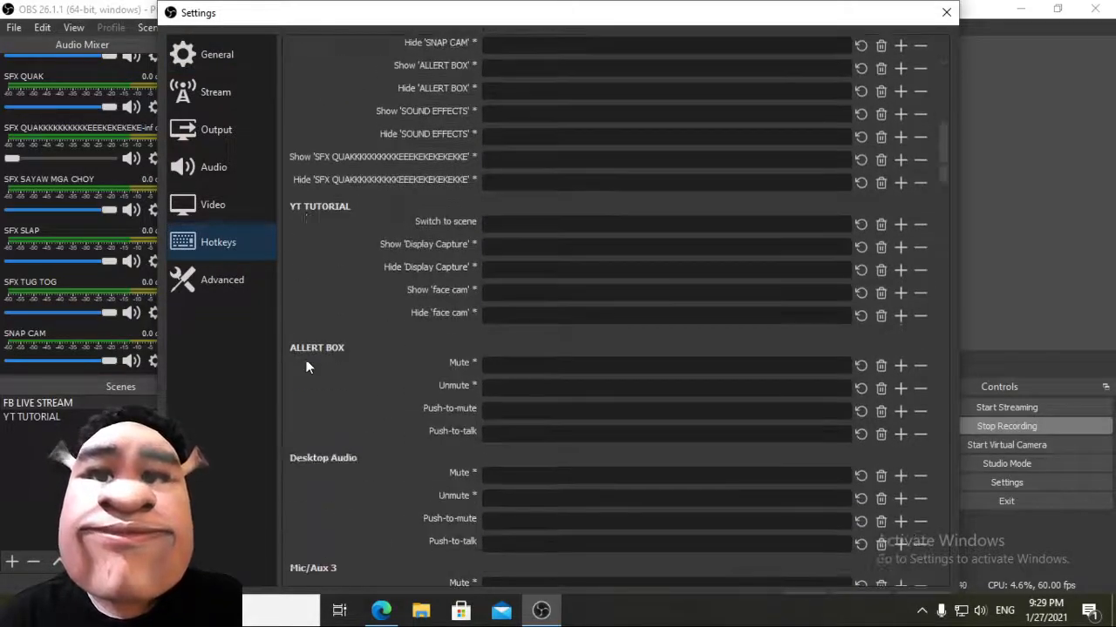
pyautogui.scroll(-5, 305, 366)
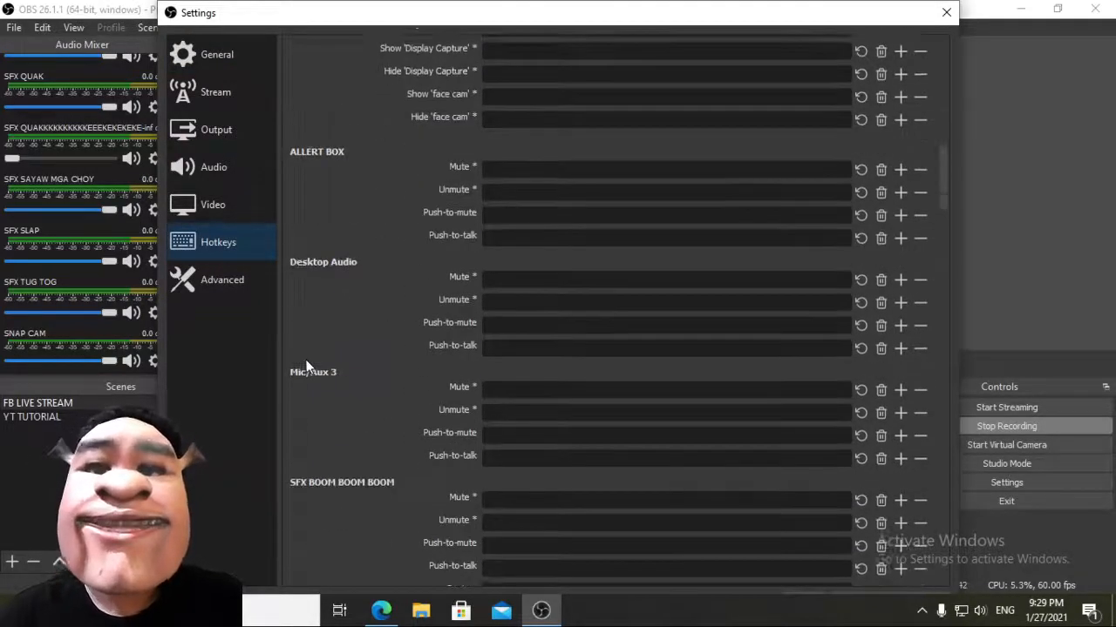
pyautogui.scroll(-5, 306, 367)
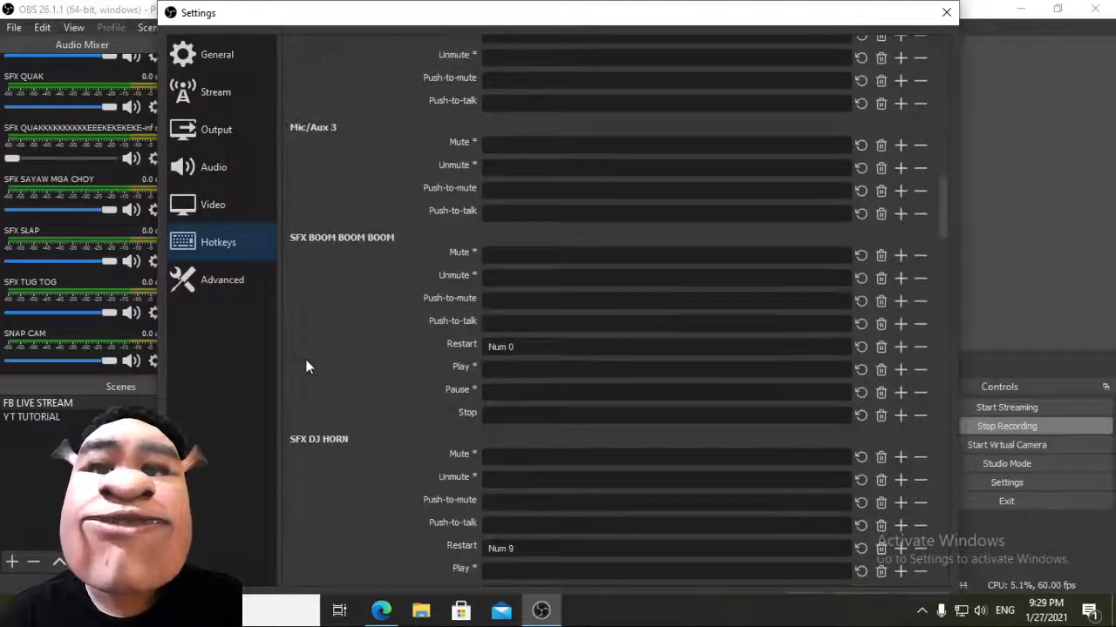
pyautogui.scroll(-5, 306, 367)
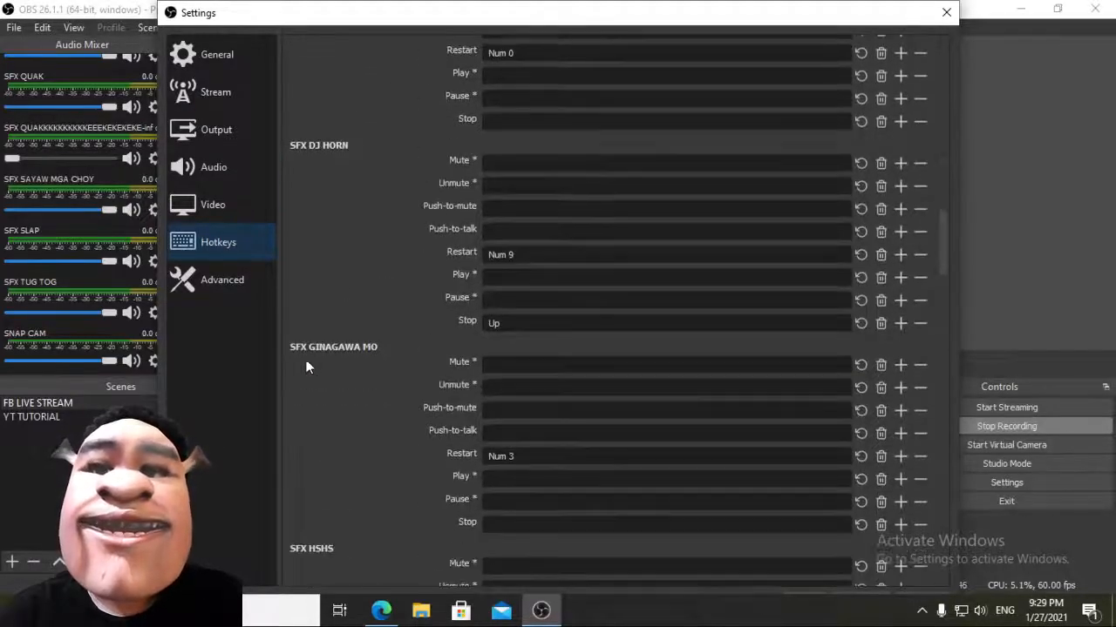
pyautogui.scroll(-5, 306, 367)
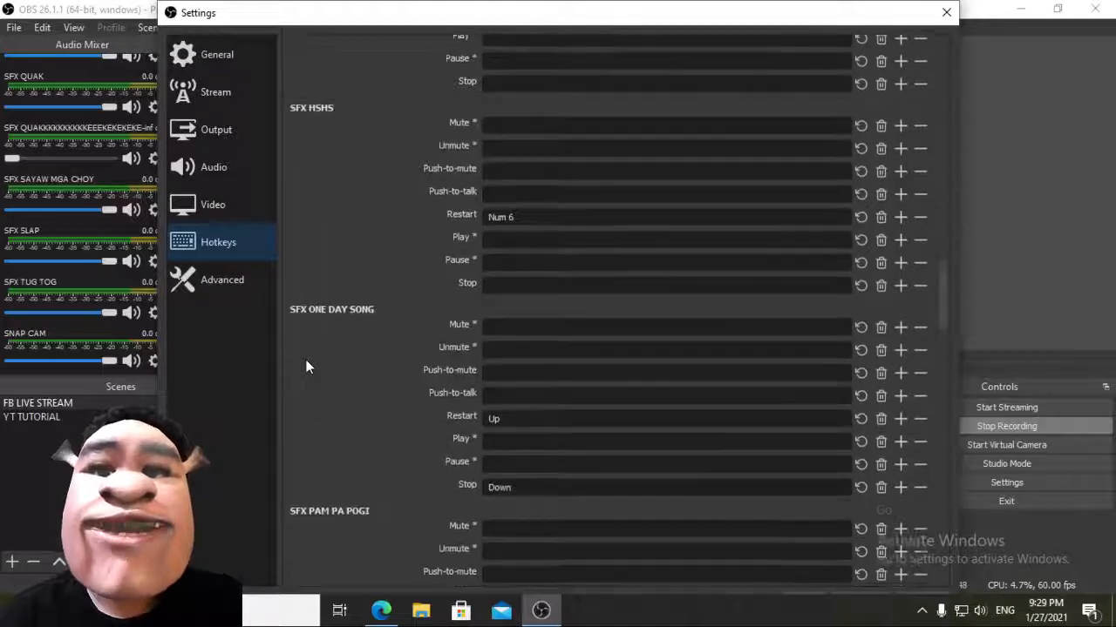
pyautogui.scroll(-6, 305, 366)
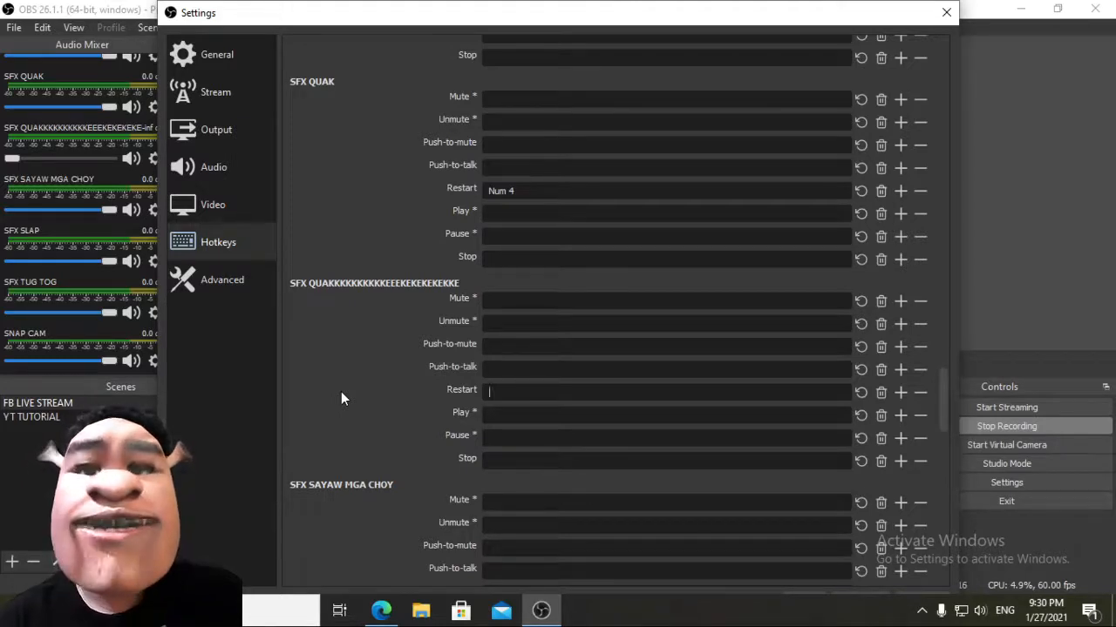
pyautogui.press('Left')
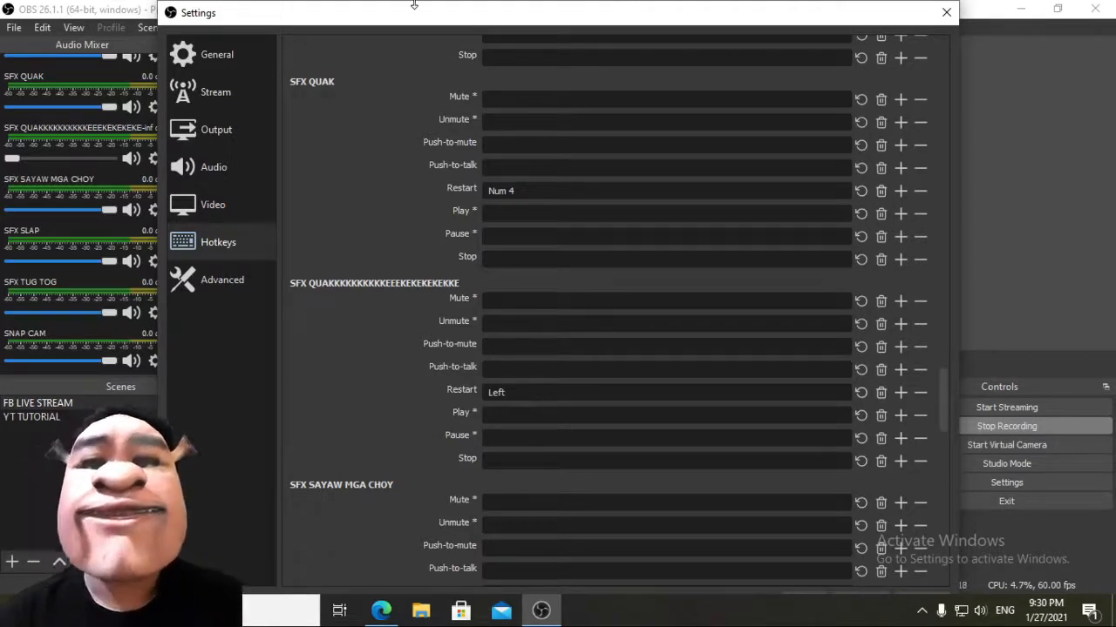
pyautogui.moveTo(414, 3); pyautogui.dragTo(400, 39)
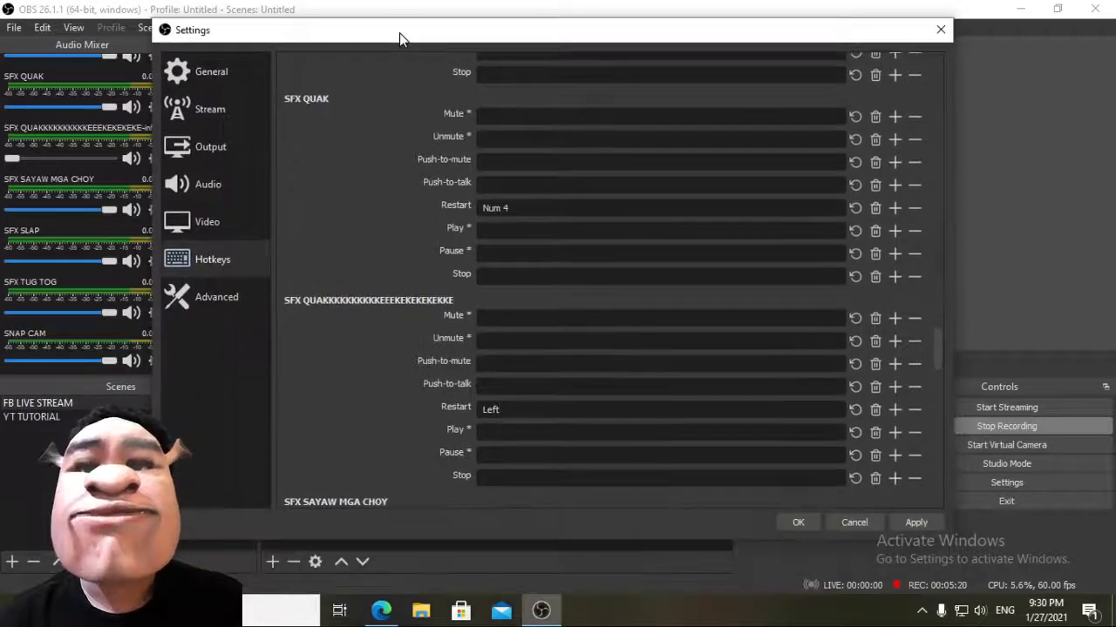
pyautogui.click(915, 523)
pyautogui.click(793, 523)
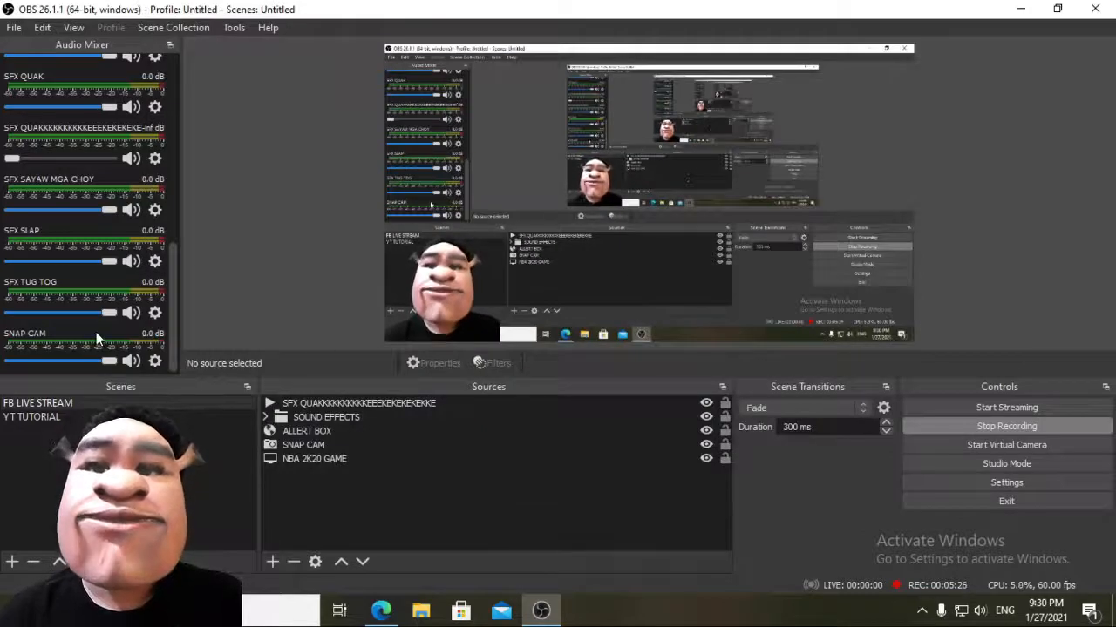
# Step: Raise the new quack source's volume to full to test the sound, return it to -inf dB, and check its audio options
pyautogui.moveTo(8, 159); pyautogui.dragTo(126, 168)
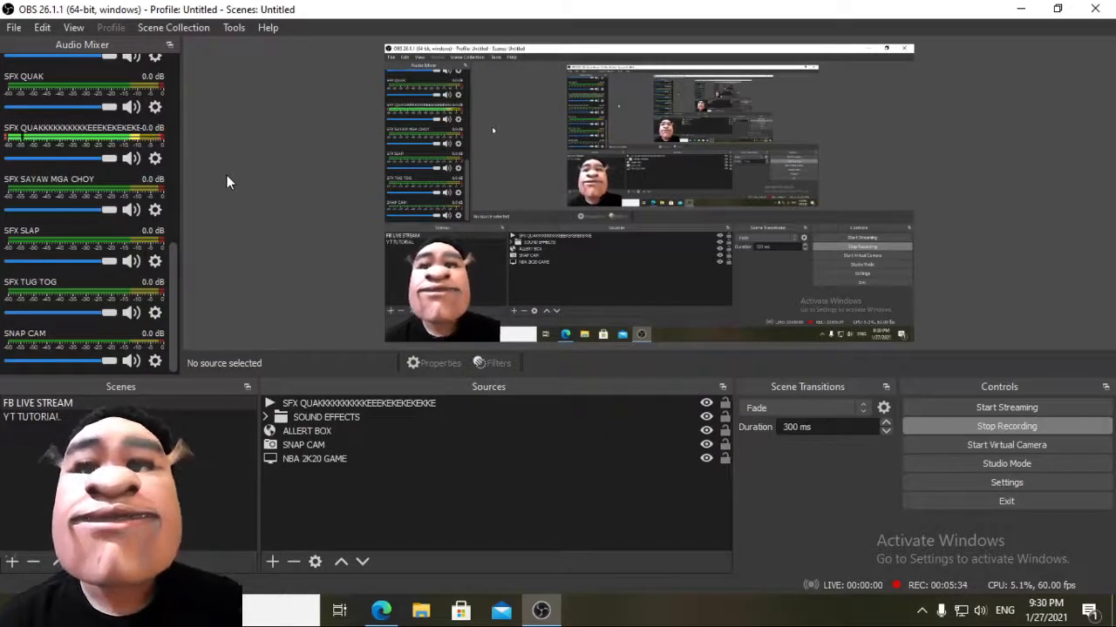
pyautogui.moveTo(110, 159); pyautogui.dragTo(2, 179)
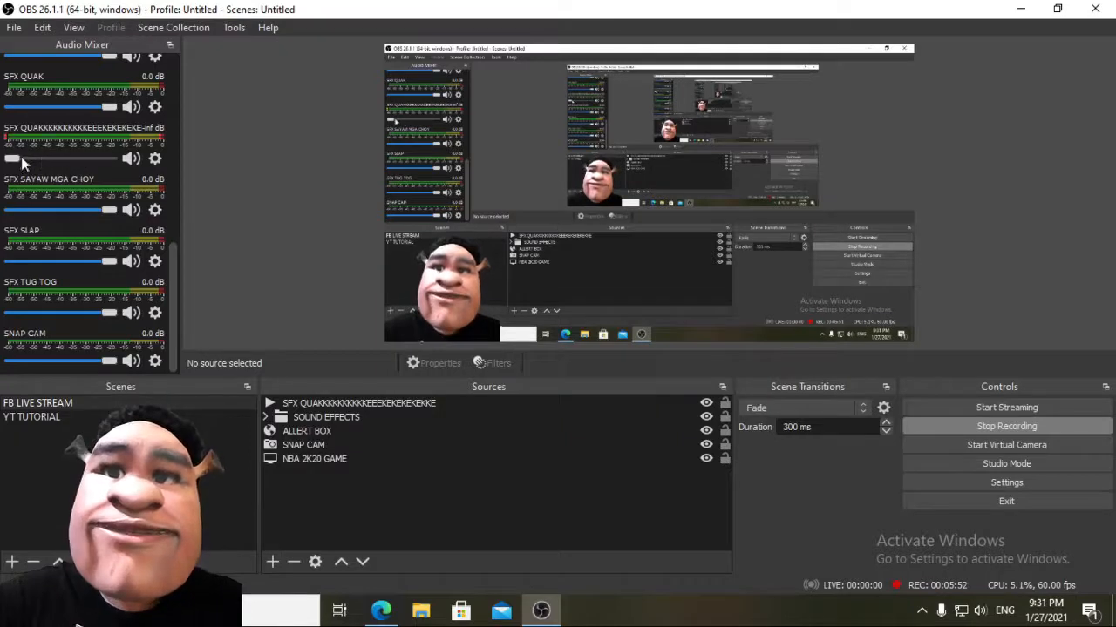
pyautogui.click(154, 160)
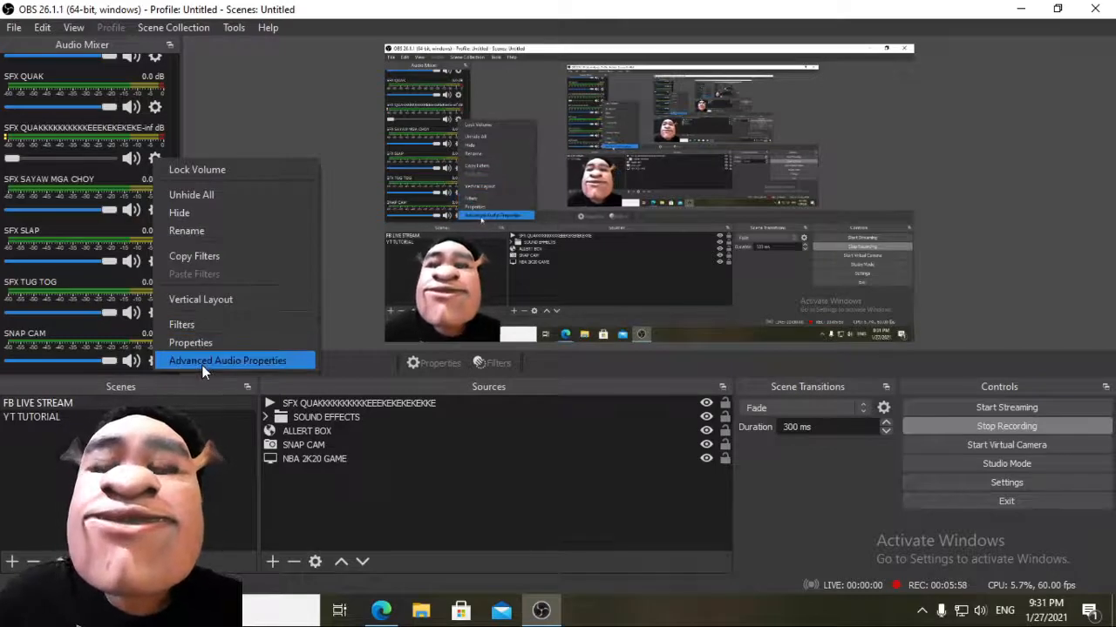
pyautogui.click(270, 146)
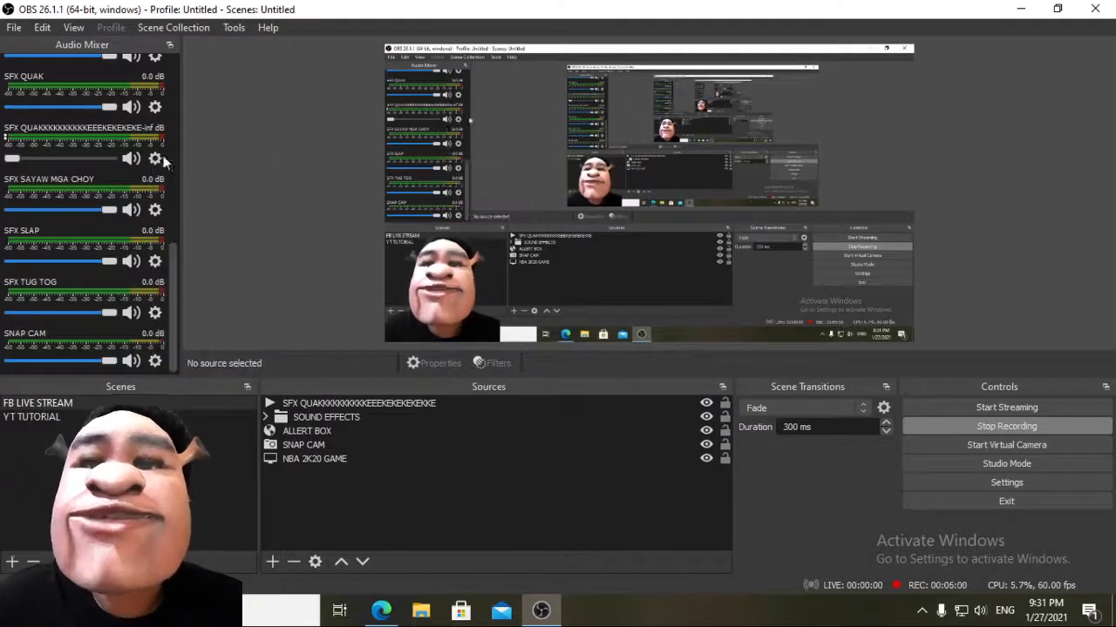
# Step: Set the new quack source's audio monitoring to Monitor and Output in the advanced audio properties and close them
pyautogui.click(154, 159)
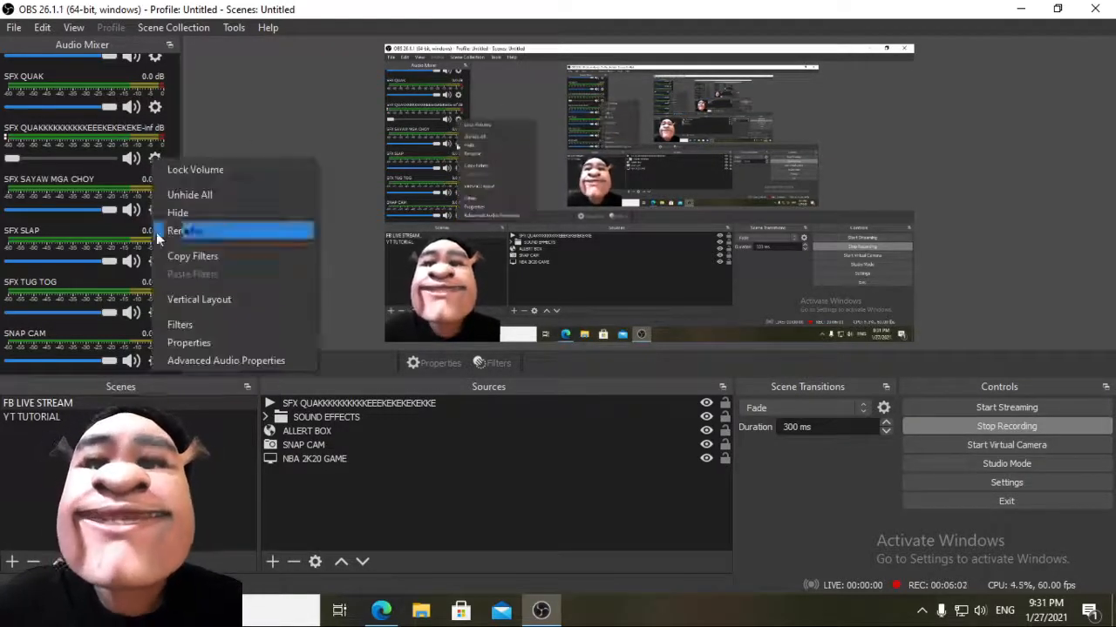
pyautogui.click(186, 365)
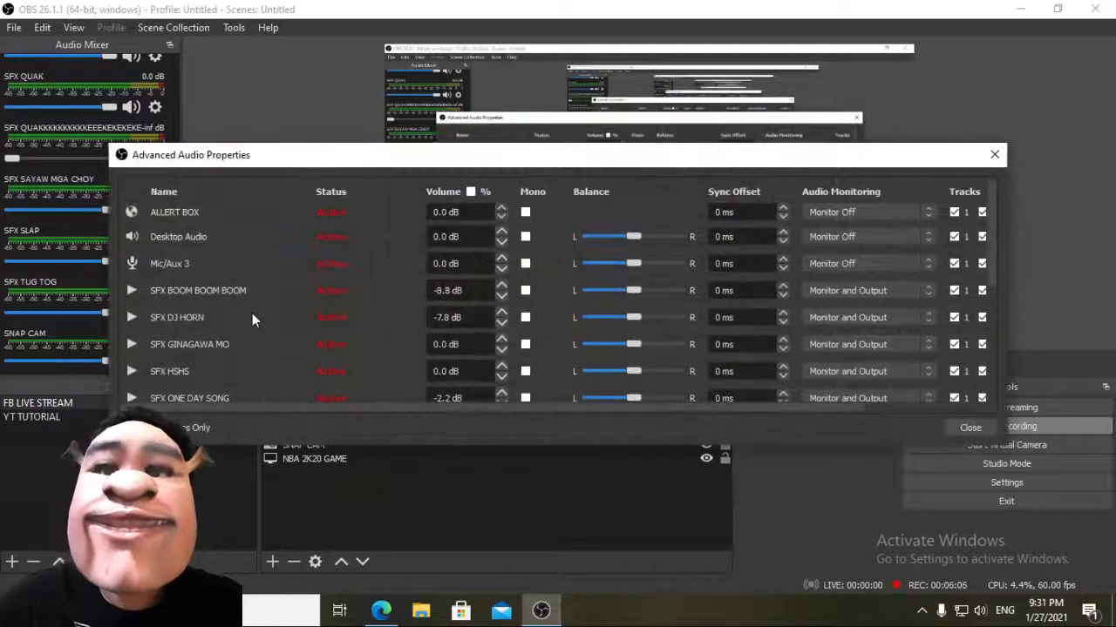
pyautogui.scroll(-1, 252, 313)
pyautogui.scroll(-2, 252, 312)
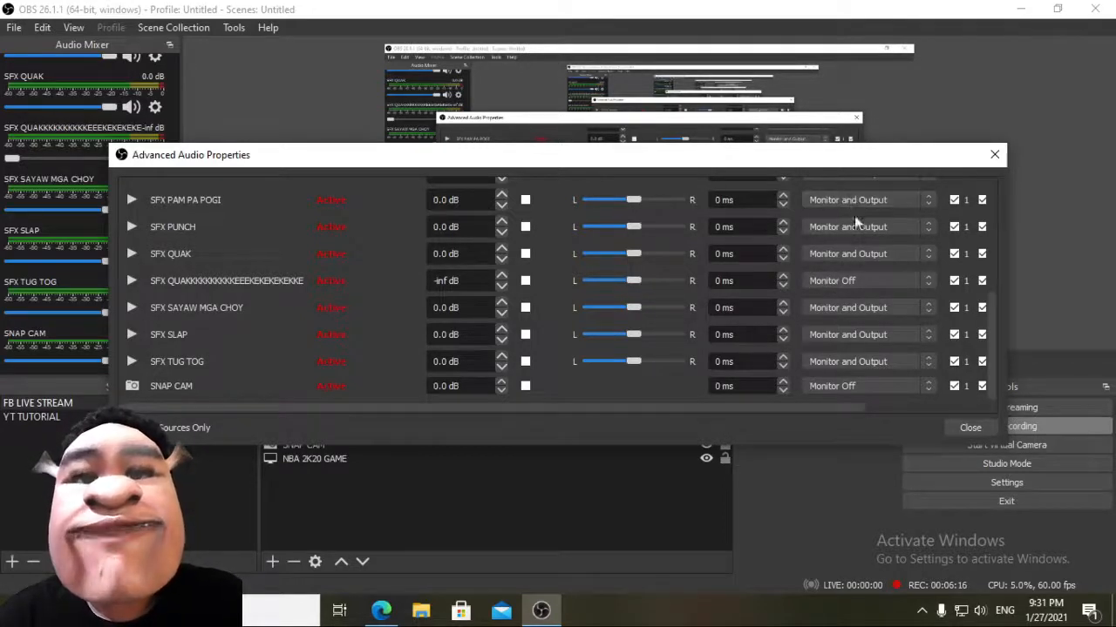
pyautogui.click(842, 285)
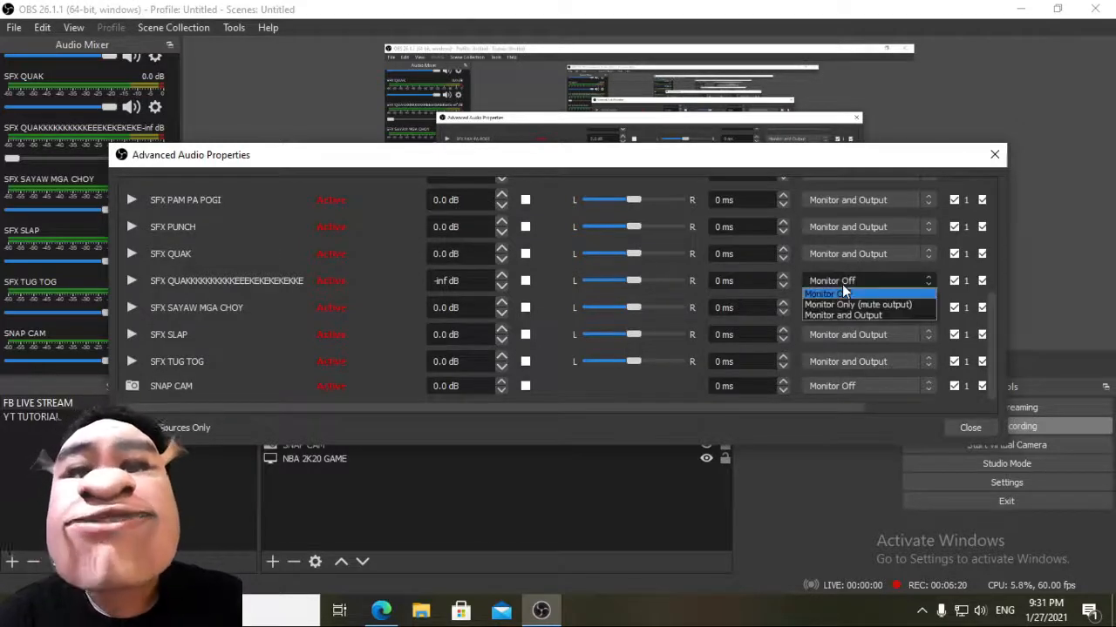
pyautogui.click(879, 316)
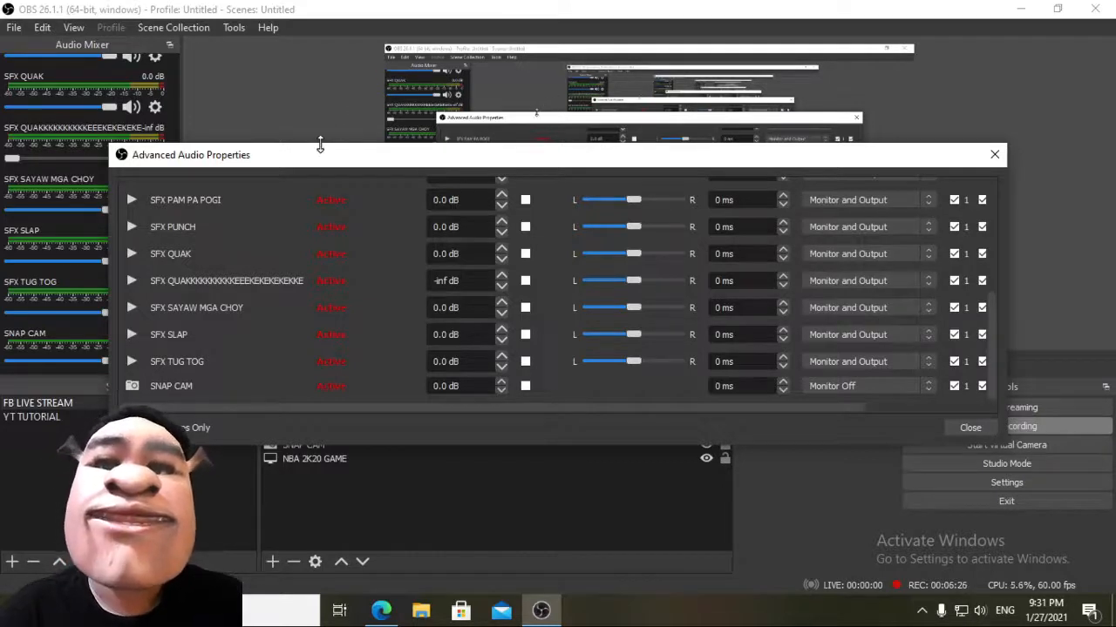
pyautogui.moveTo(320, 145); pyautogui.dragTo(319, 118)
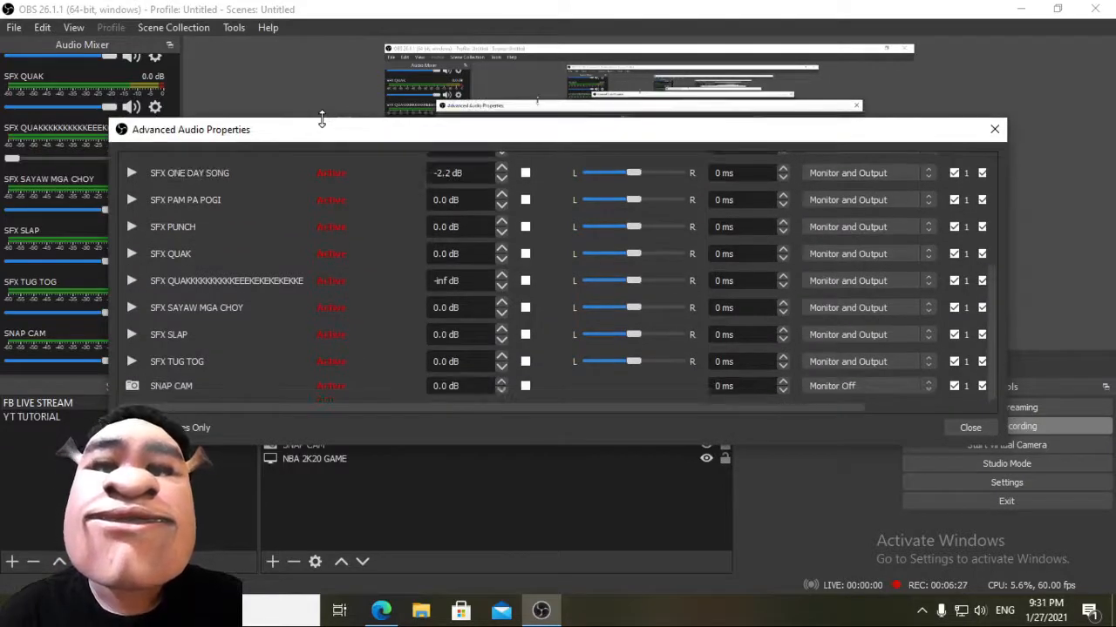
pyautogui.click(966, 425)
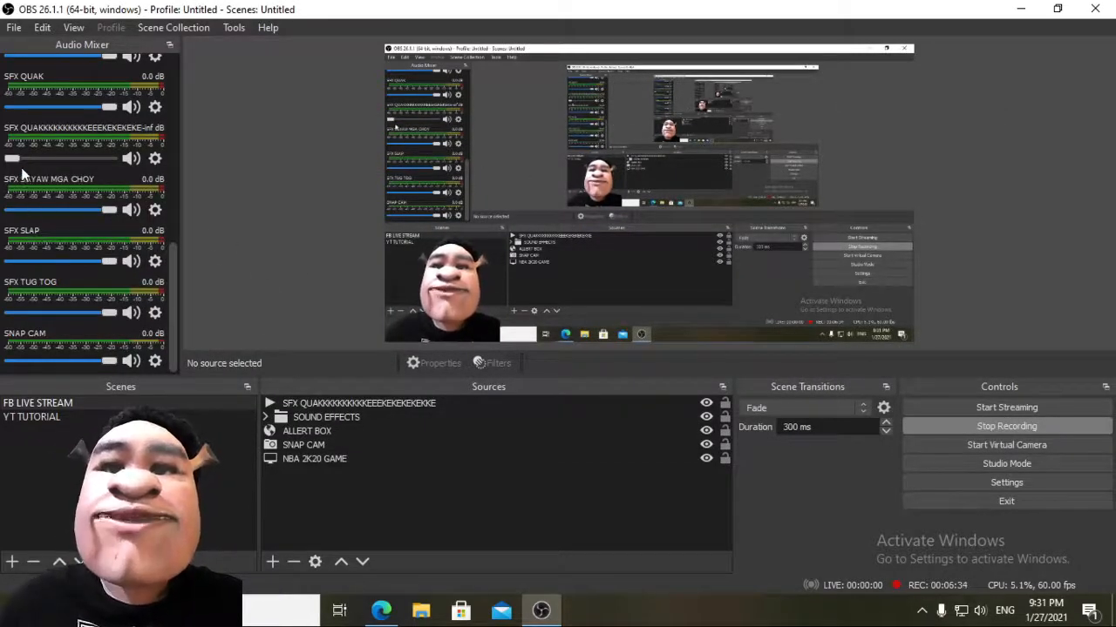
# Step: Raise the new quack source's mixer volume to 0.0 dB to test the monitored sound, and return it to -inf dB
pyautogui.moveTo(11, 158); pyautogui.dragTo(91, 159)
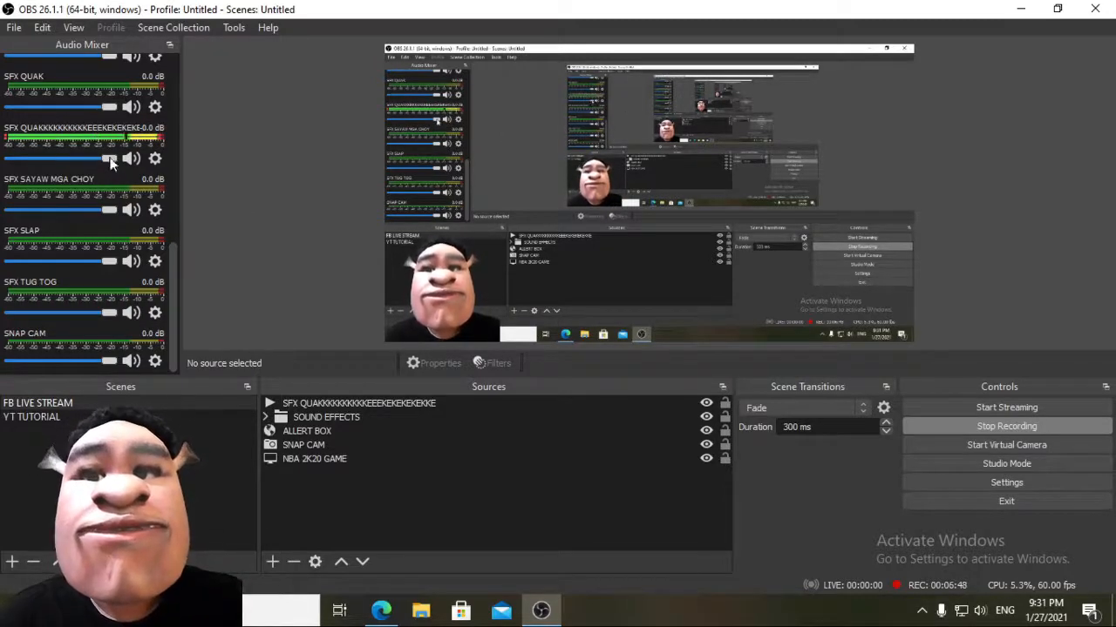
pyautogui.moveTo(111, 163); pyautogui.dragTo(11, 161)
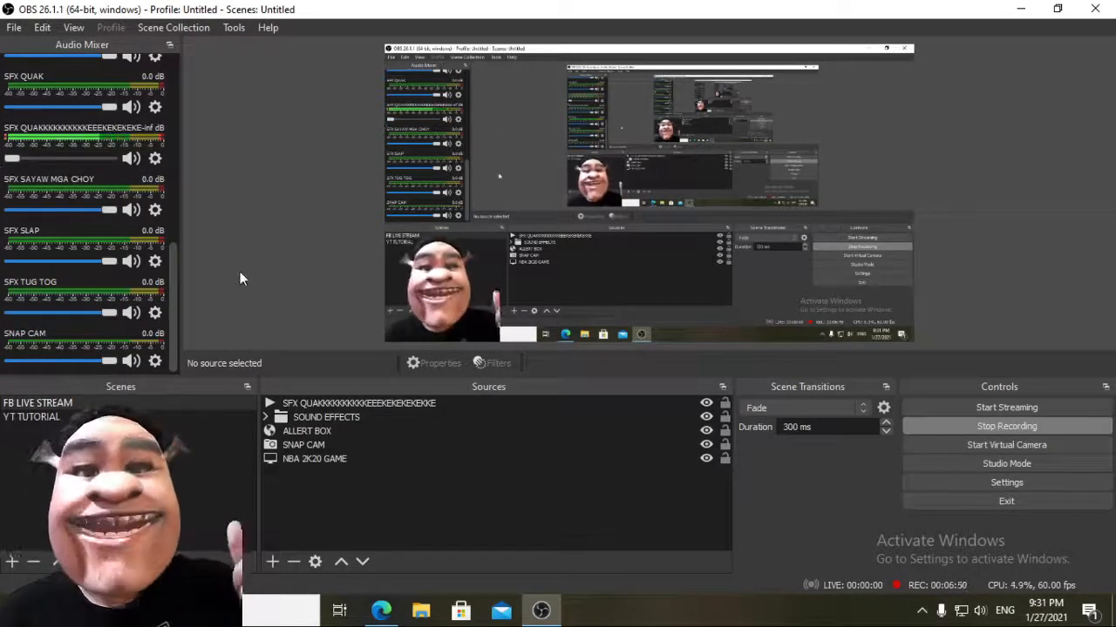